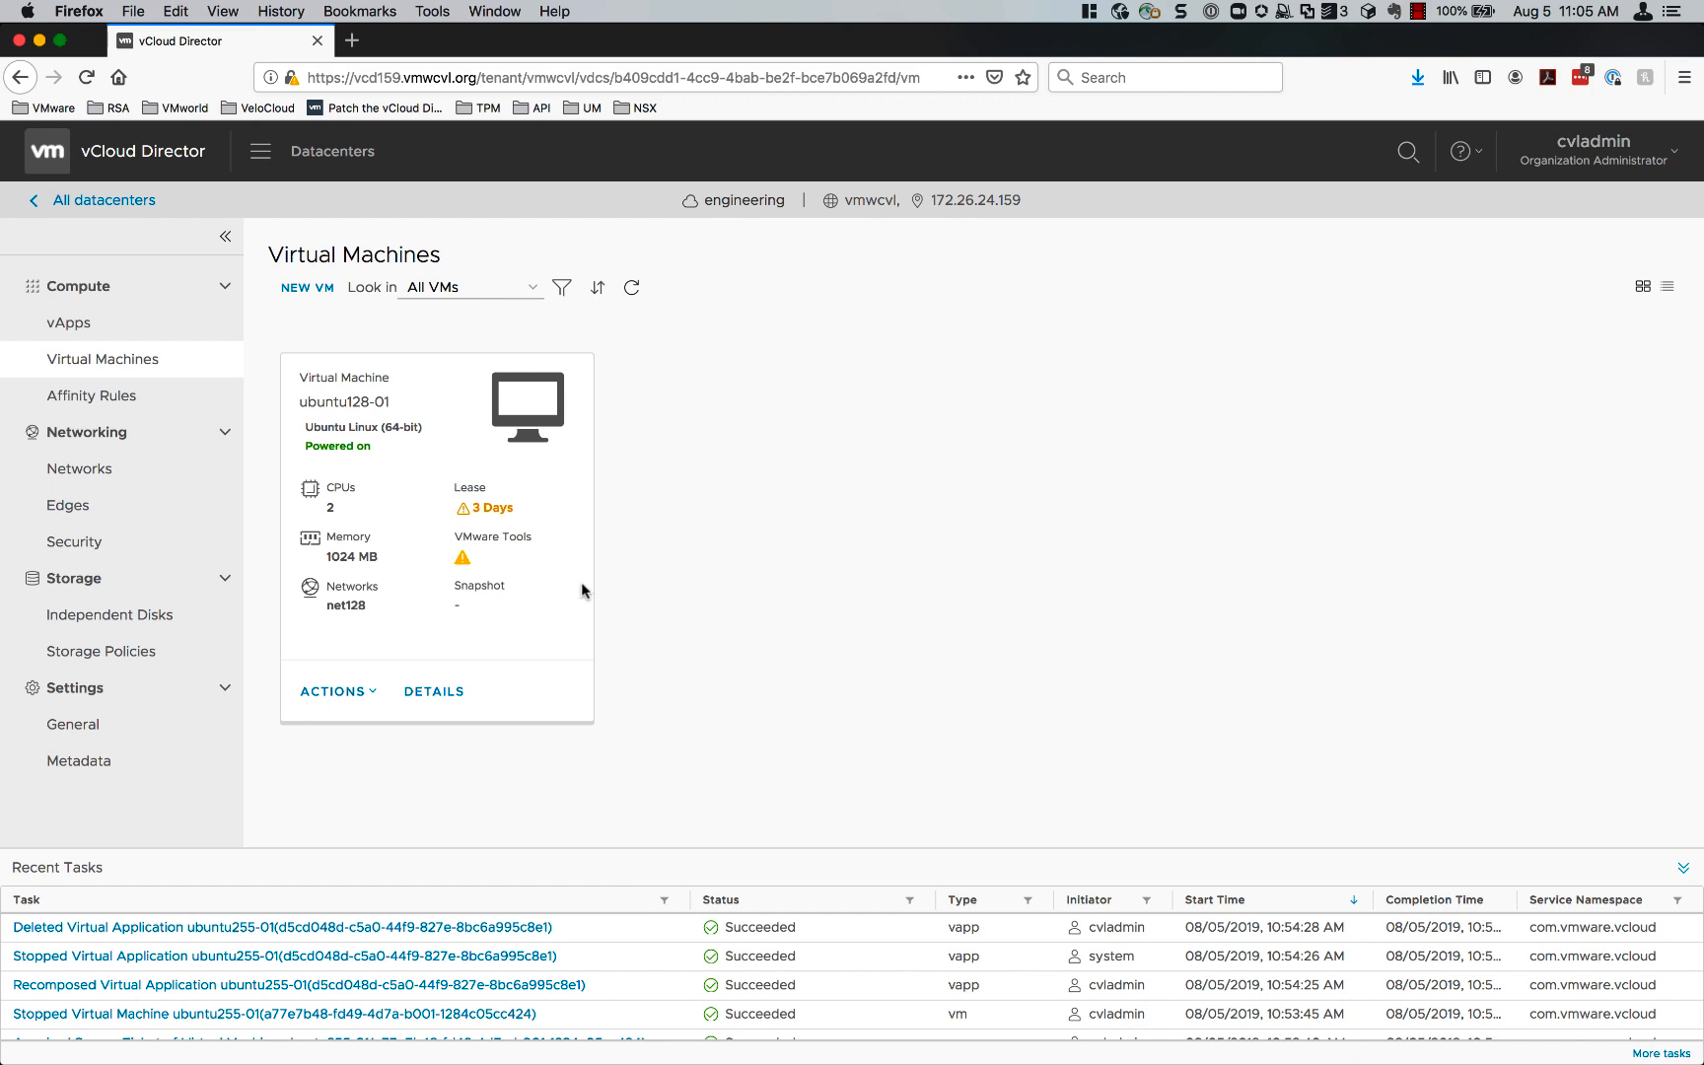
# Step: Open the Availability portal and list the incoming VM replications from On-Prem
pyautogui.click(262, 153)
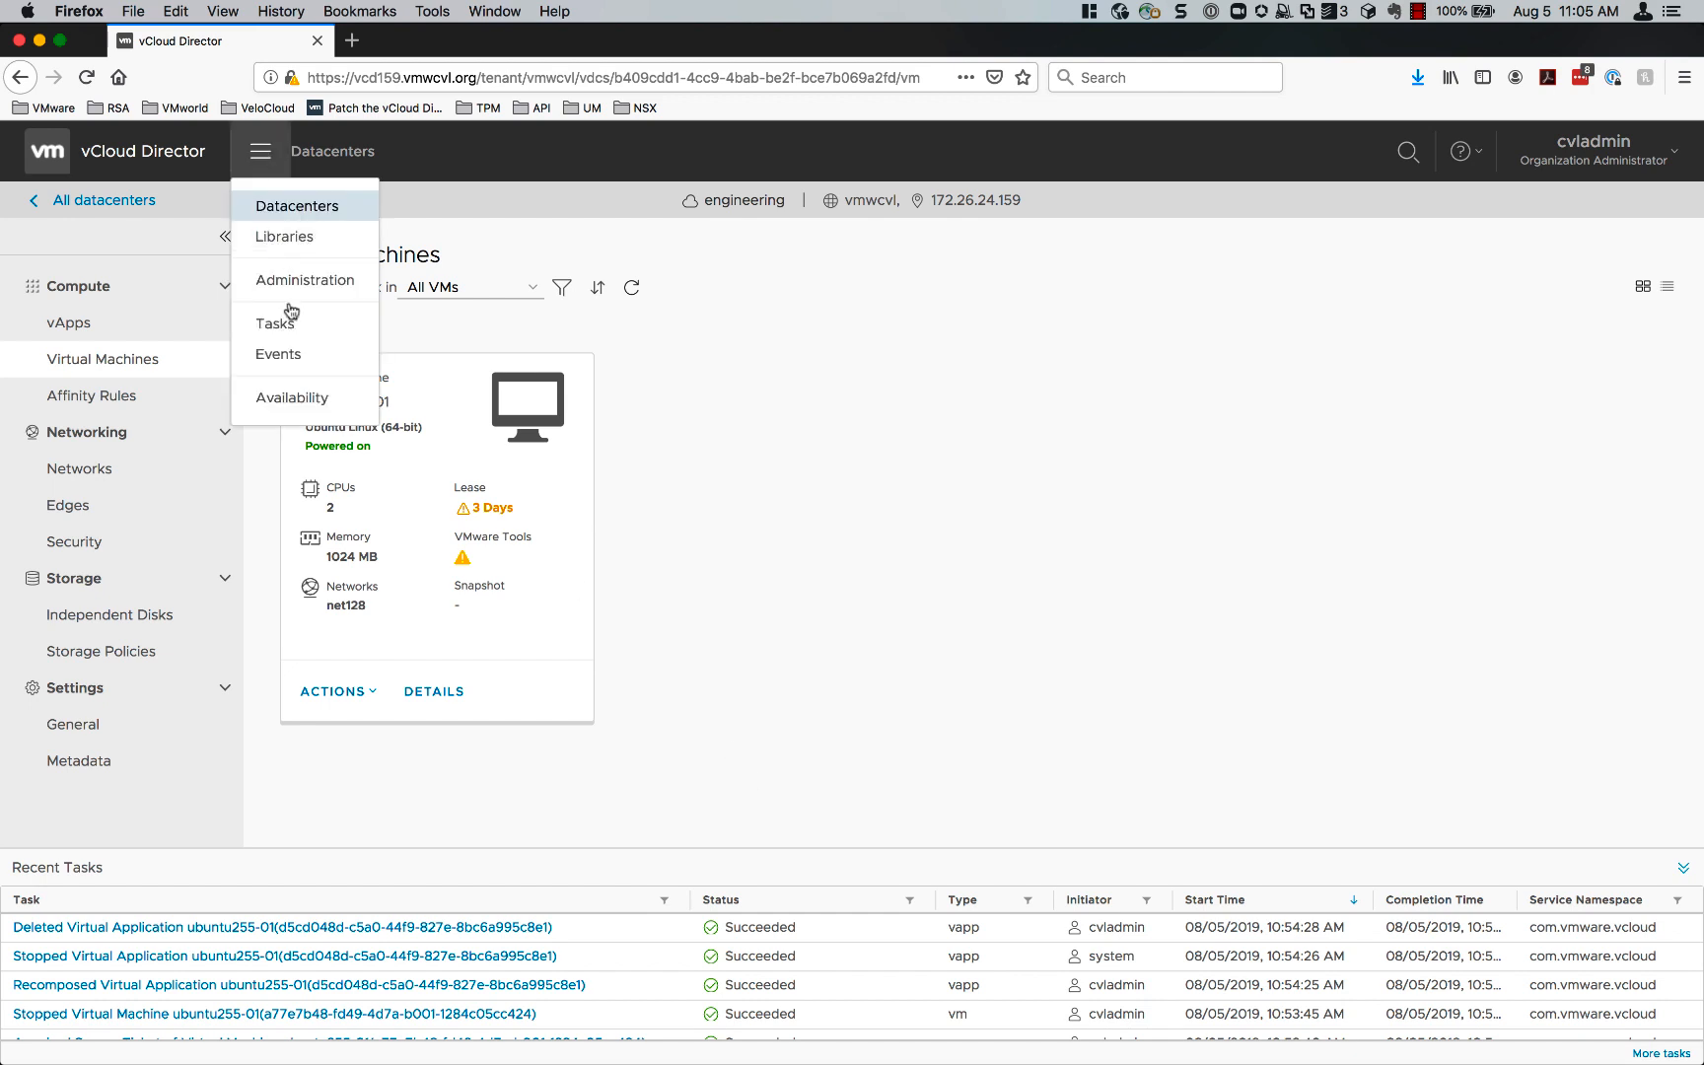
pyautogui.click(300, 399)
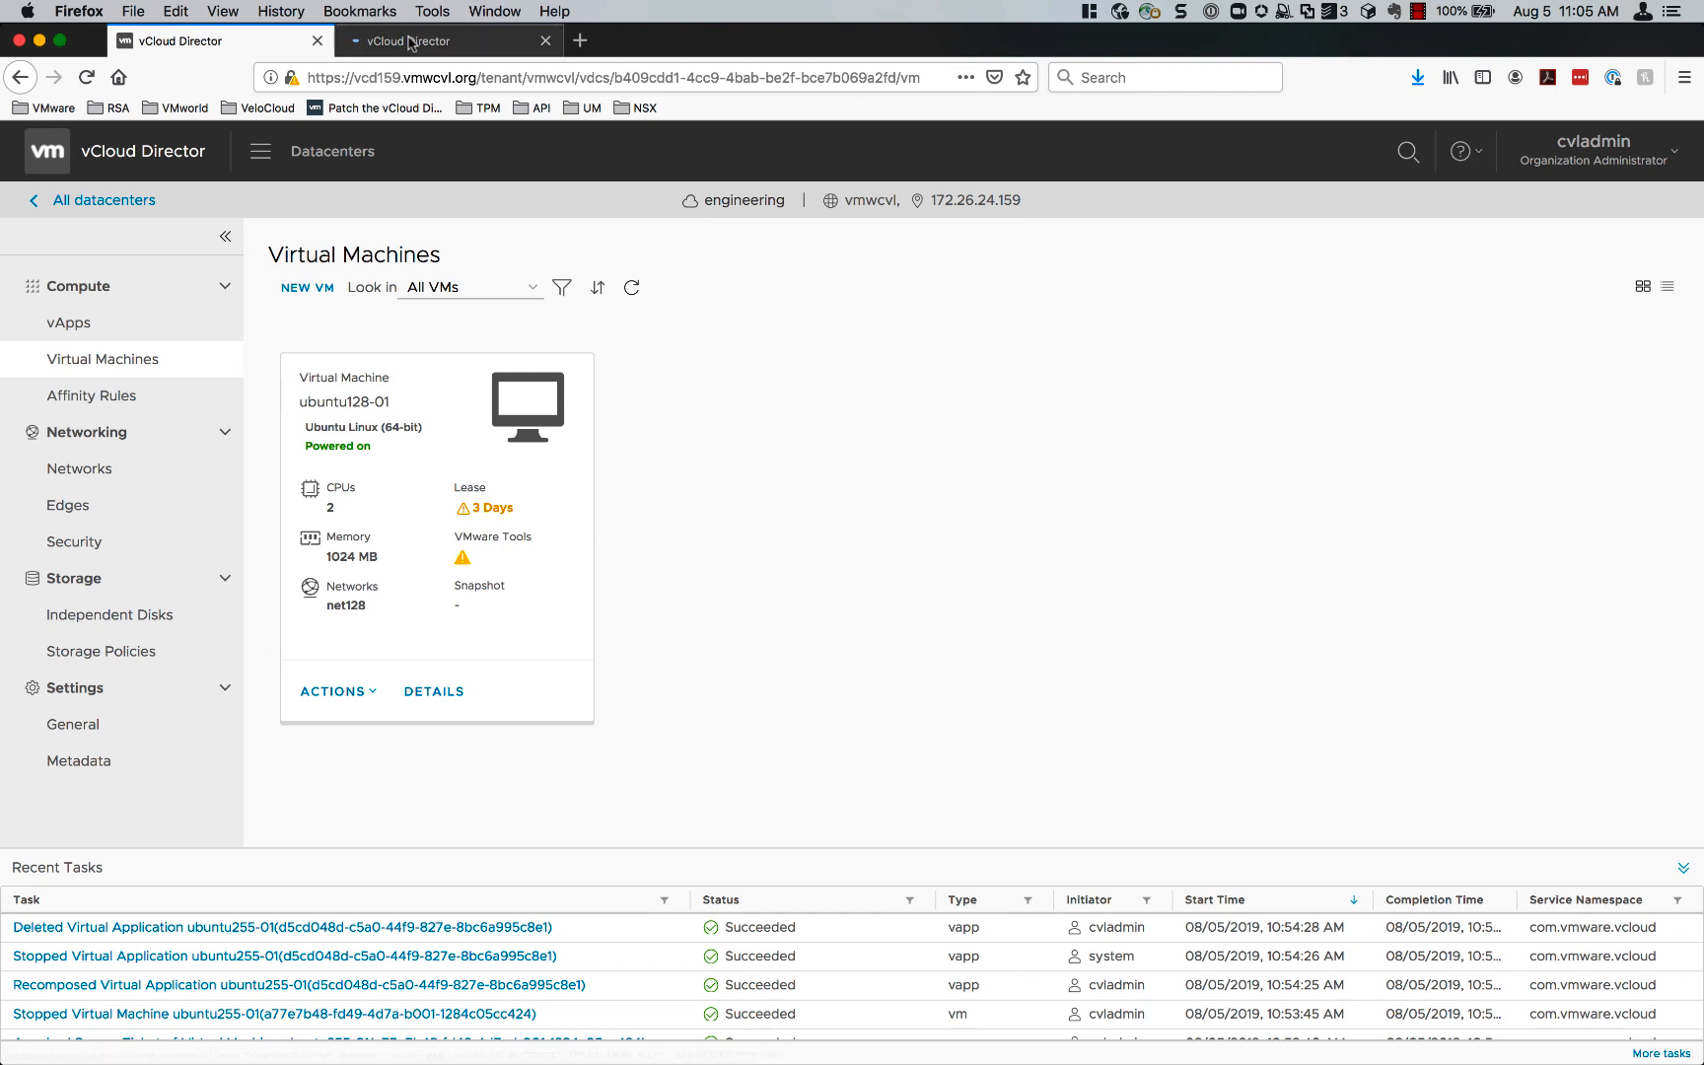
pyautogui.click(409, 41)
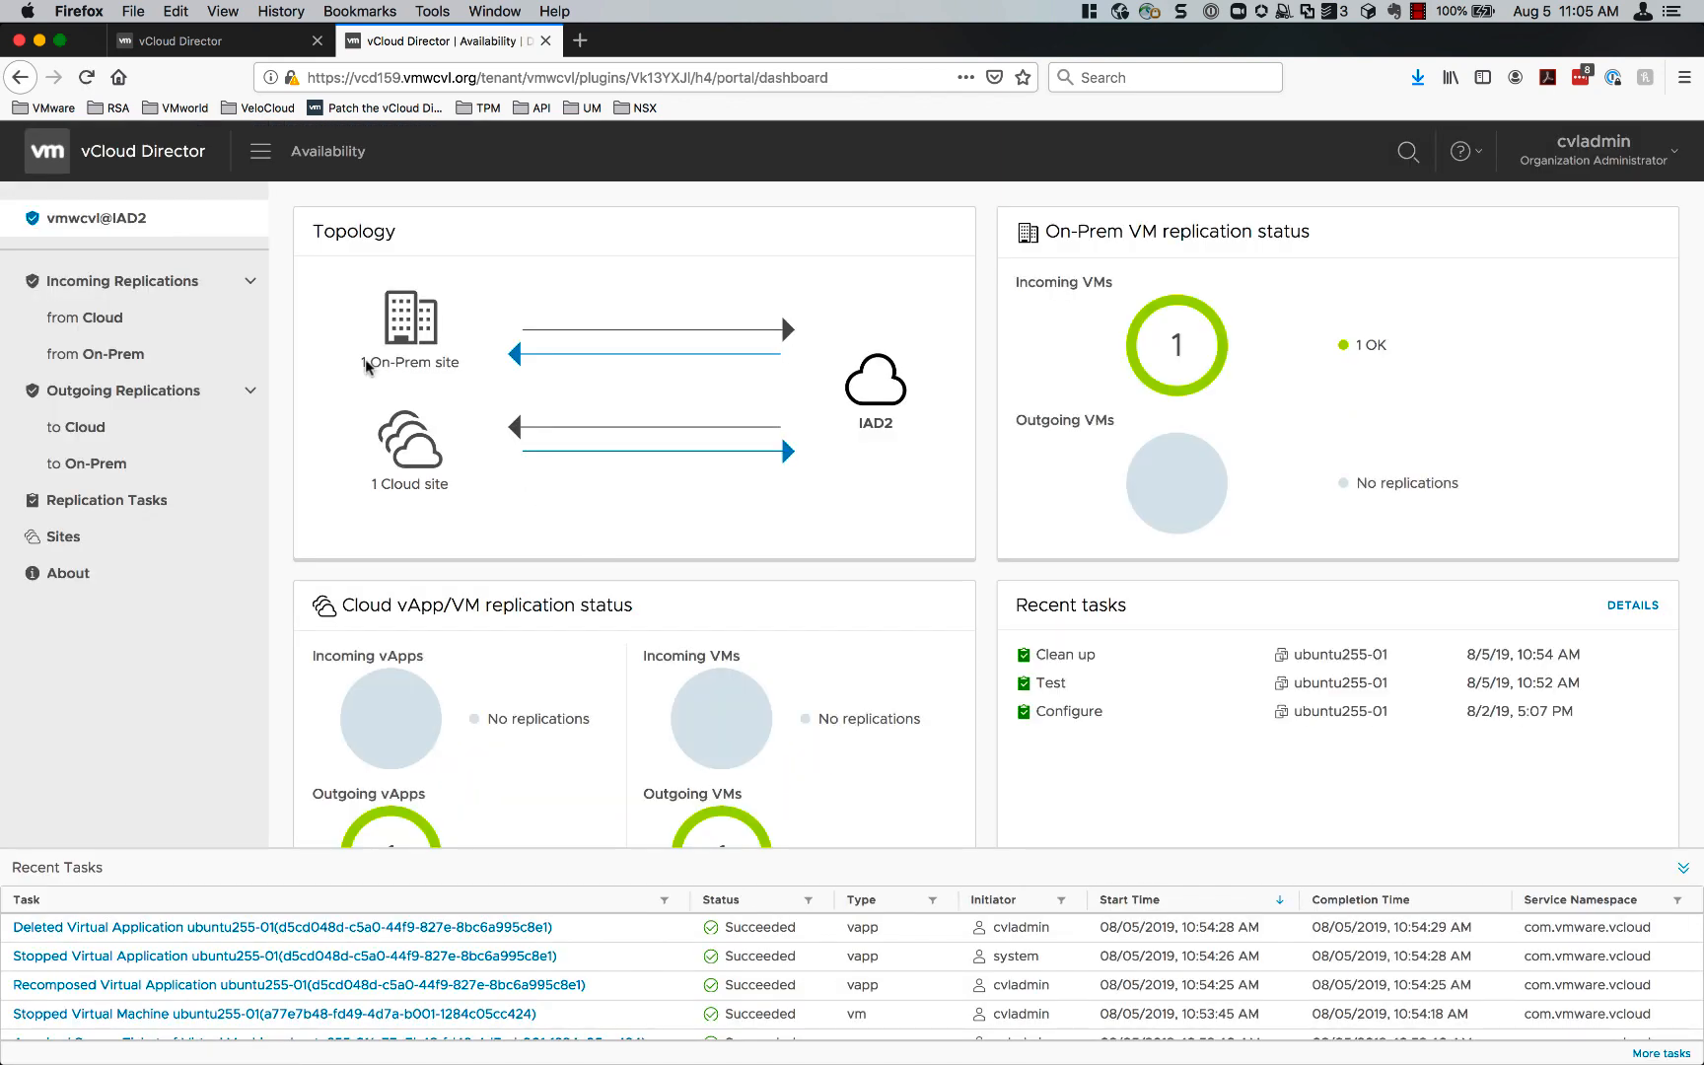
pyautogui.click(157, 357)
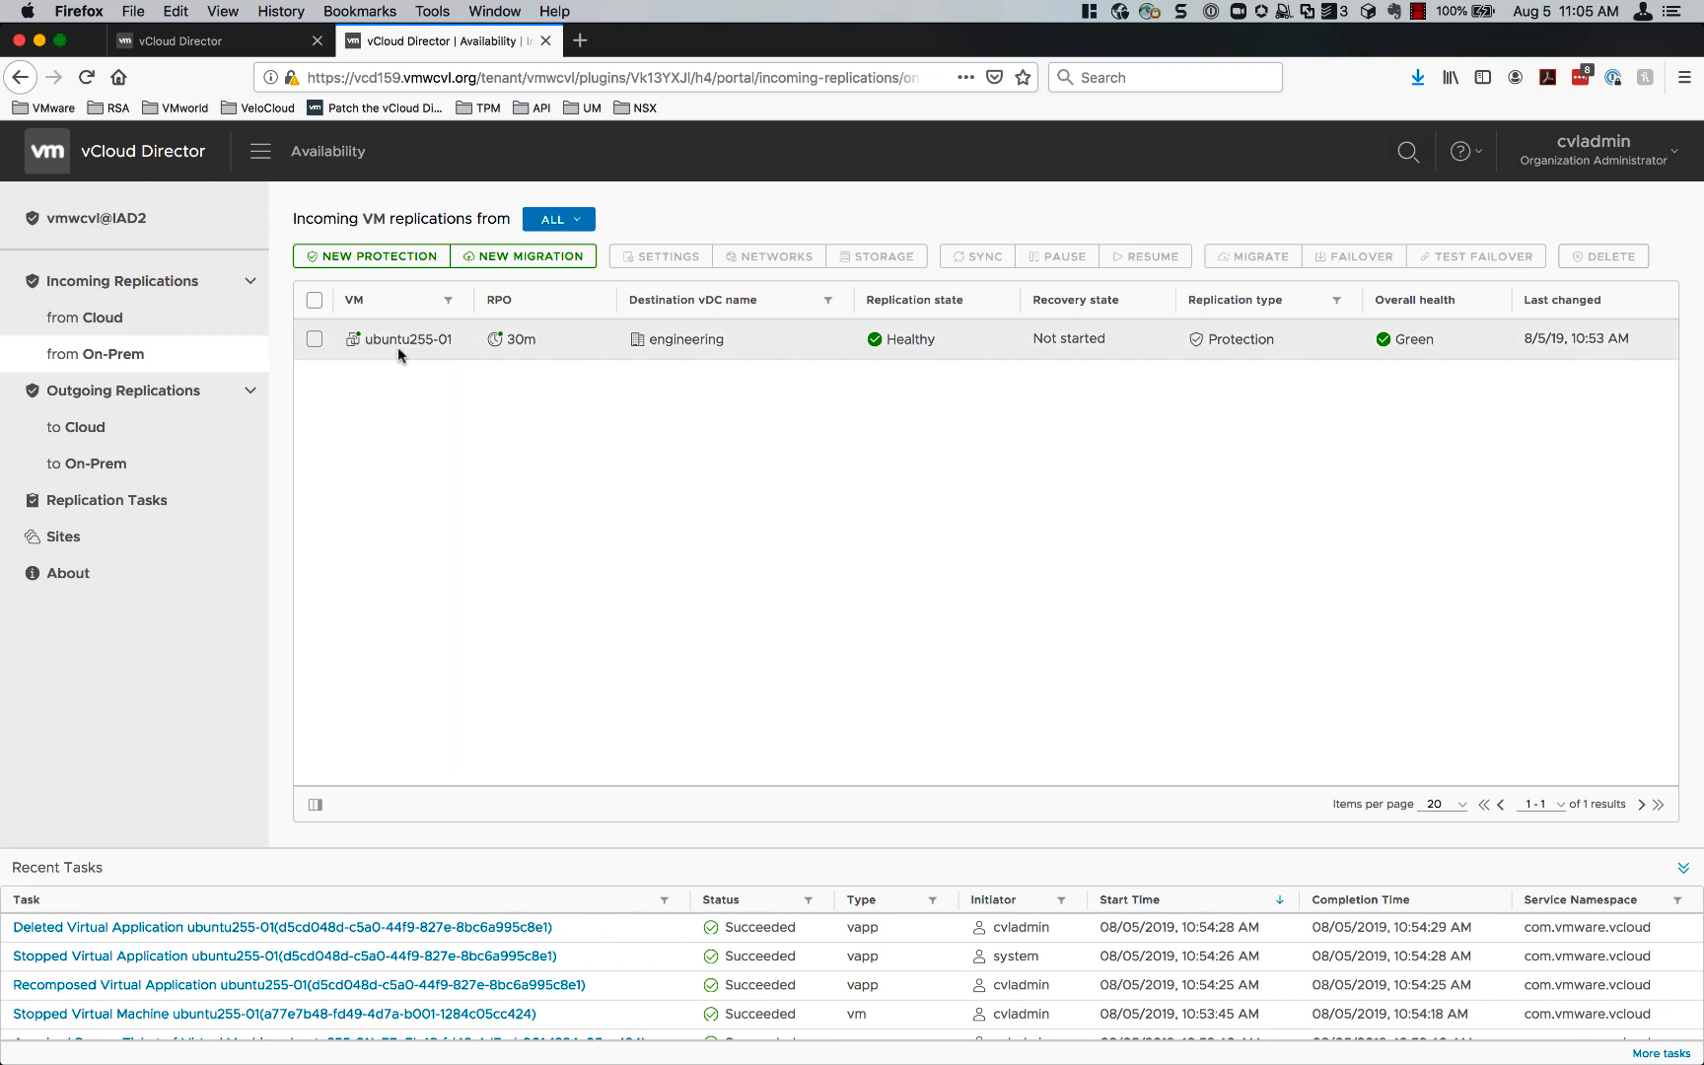
# Step: Run a test failover of ubuntu255-01, powered on, with all VMs connected to net128 and synchronized to their current state
pyautogui.click(315, 340)
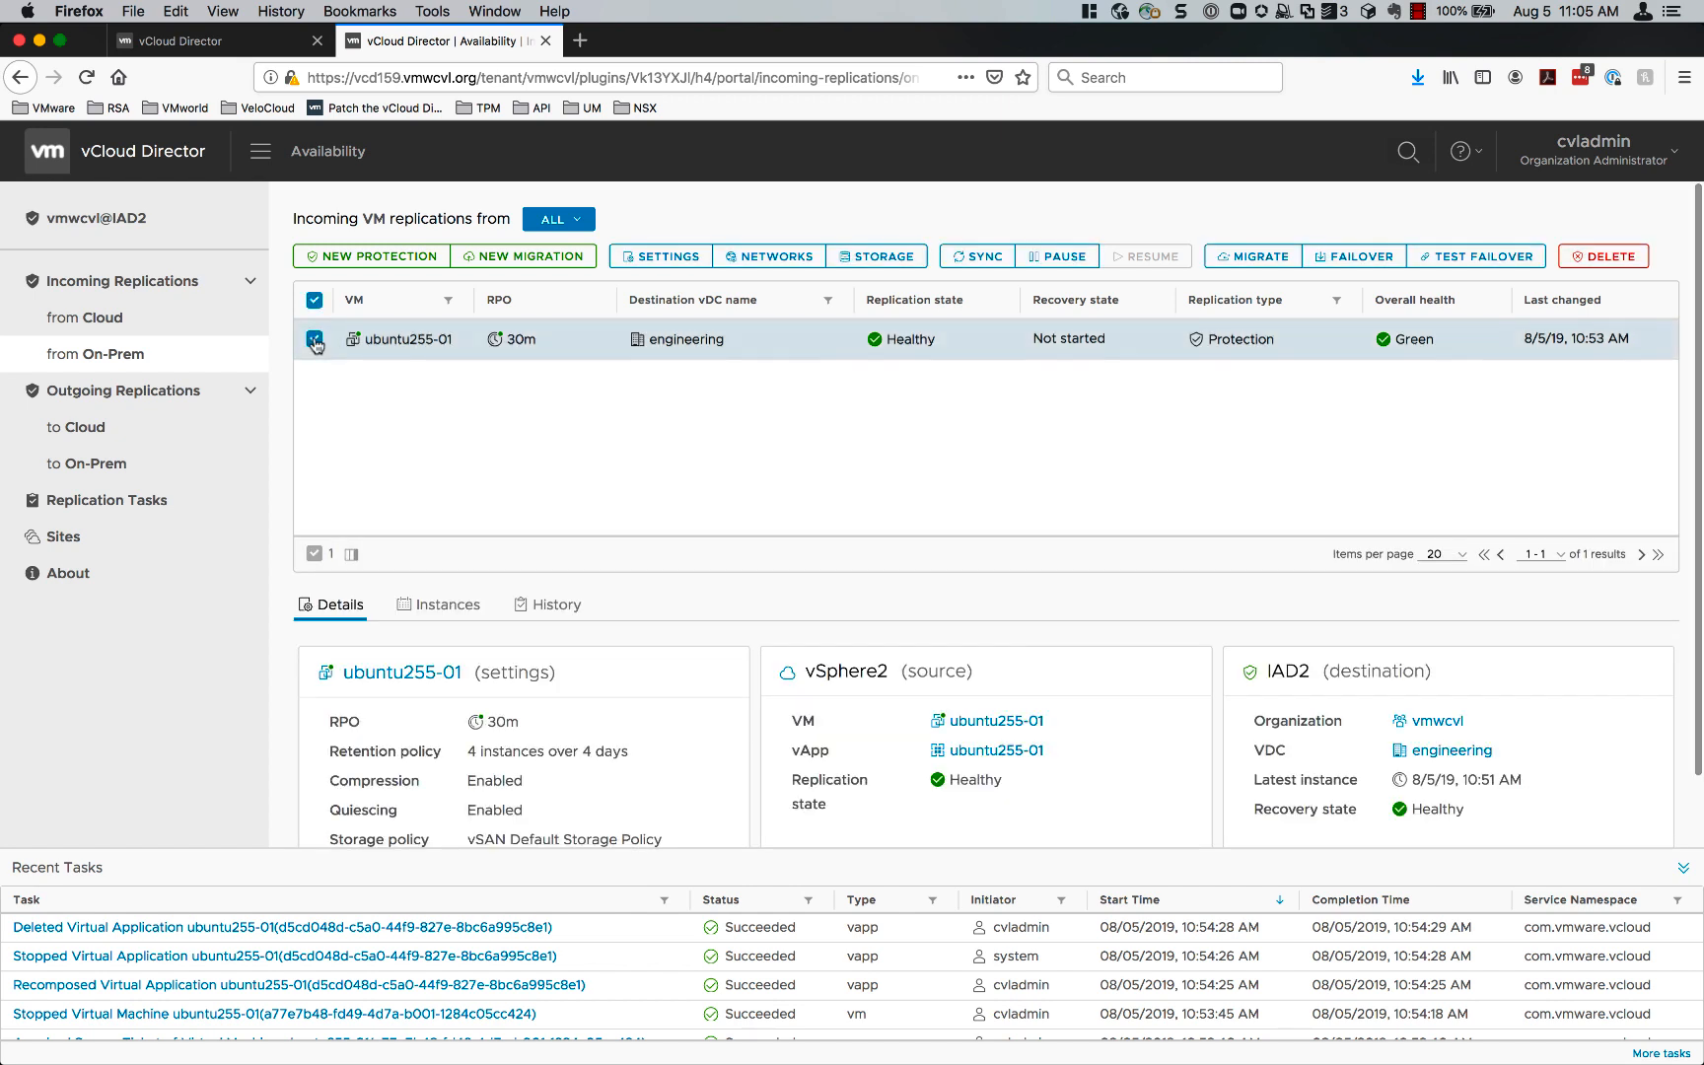
pyautogui.click(1479, 258)
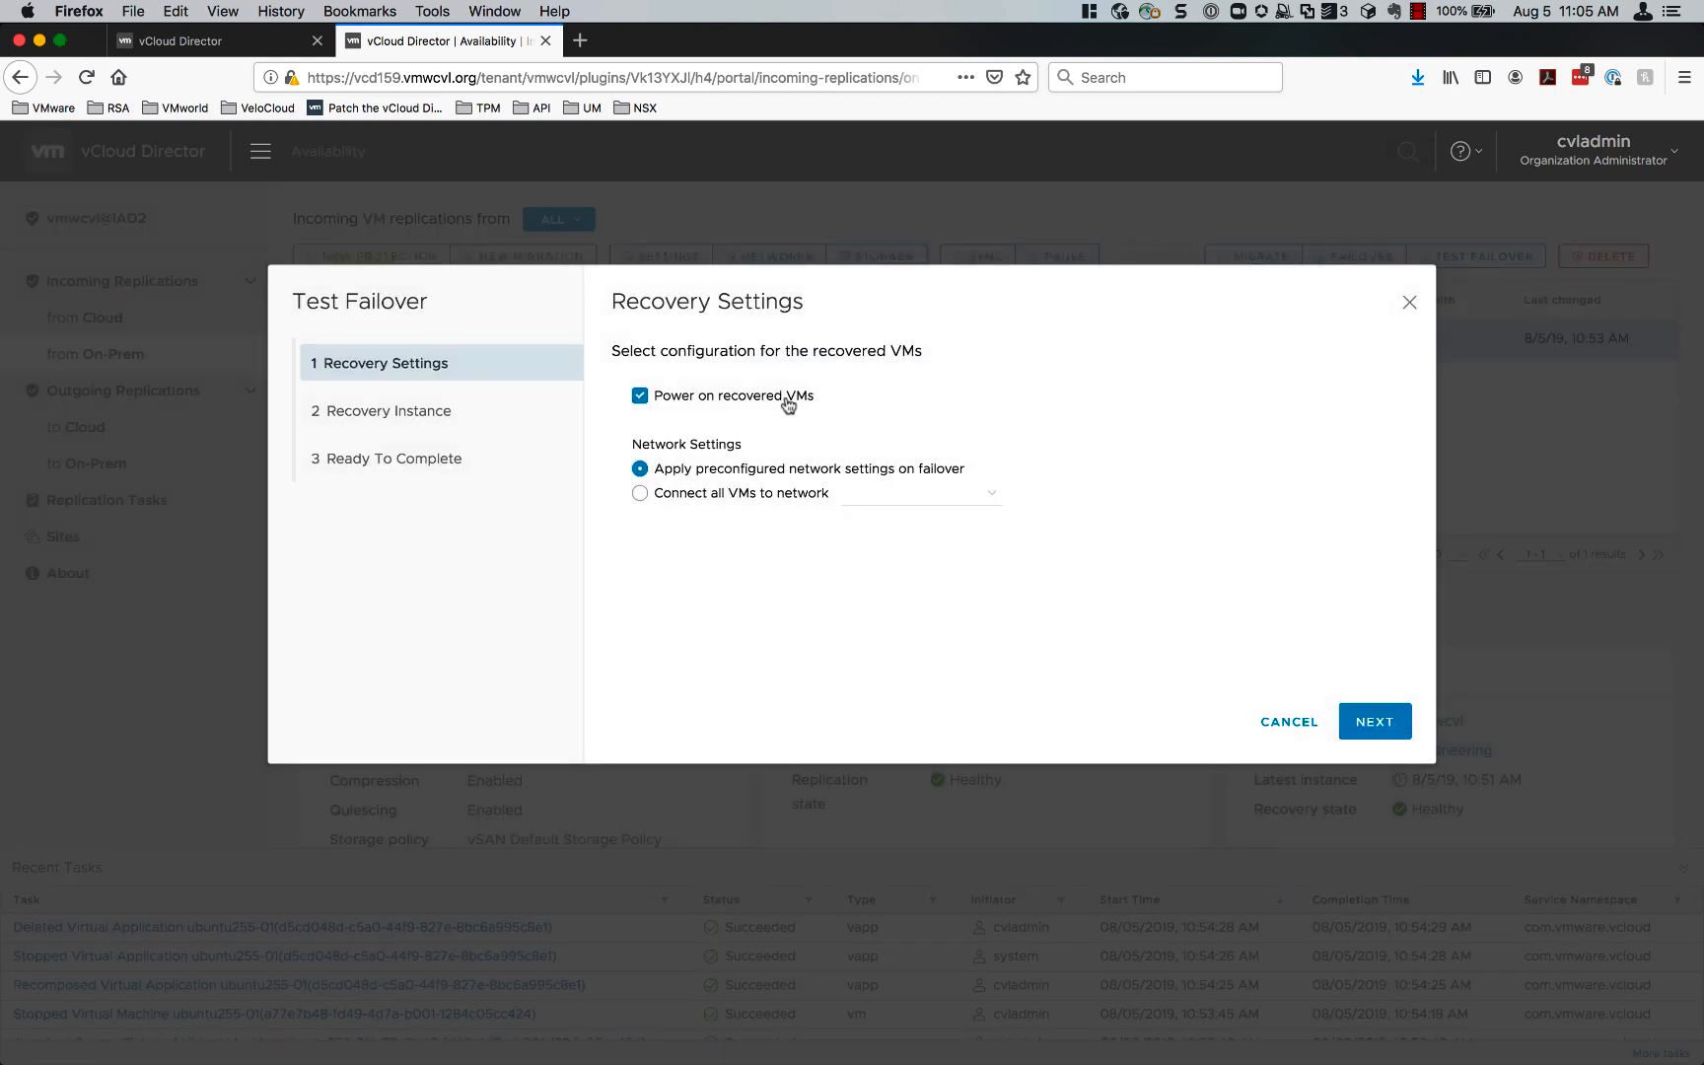
pyautogui.click(760, 493)
pyautogui.click(894, 495)
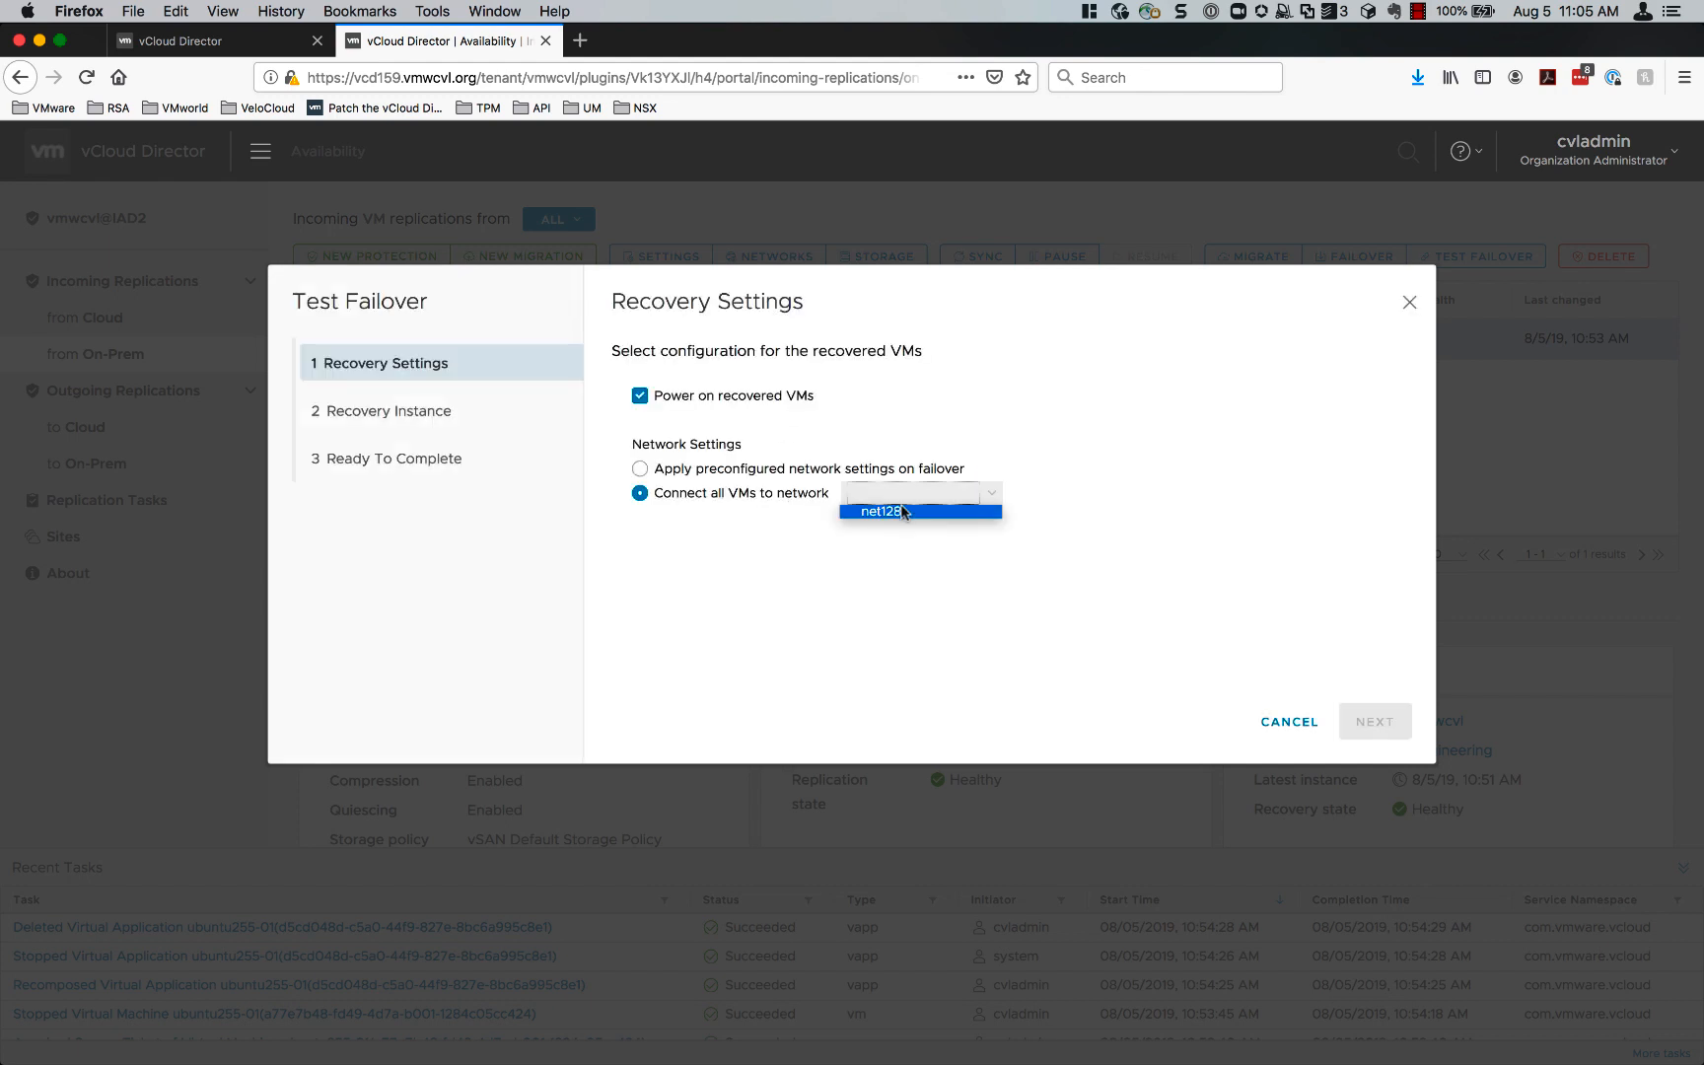
pyautogui.click(900, 512)
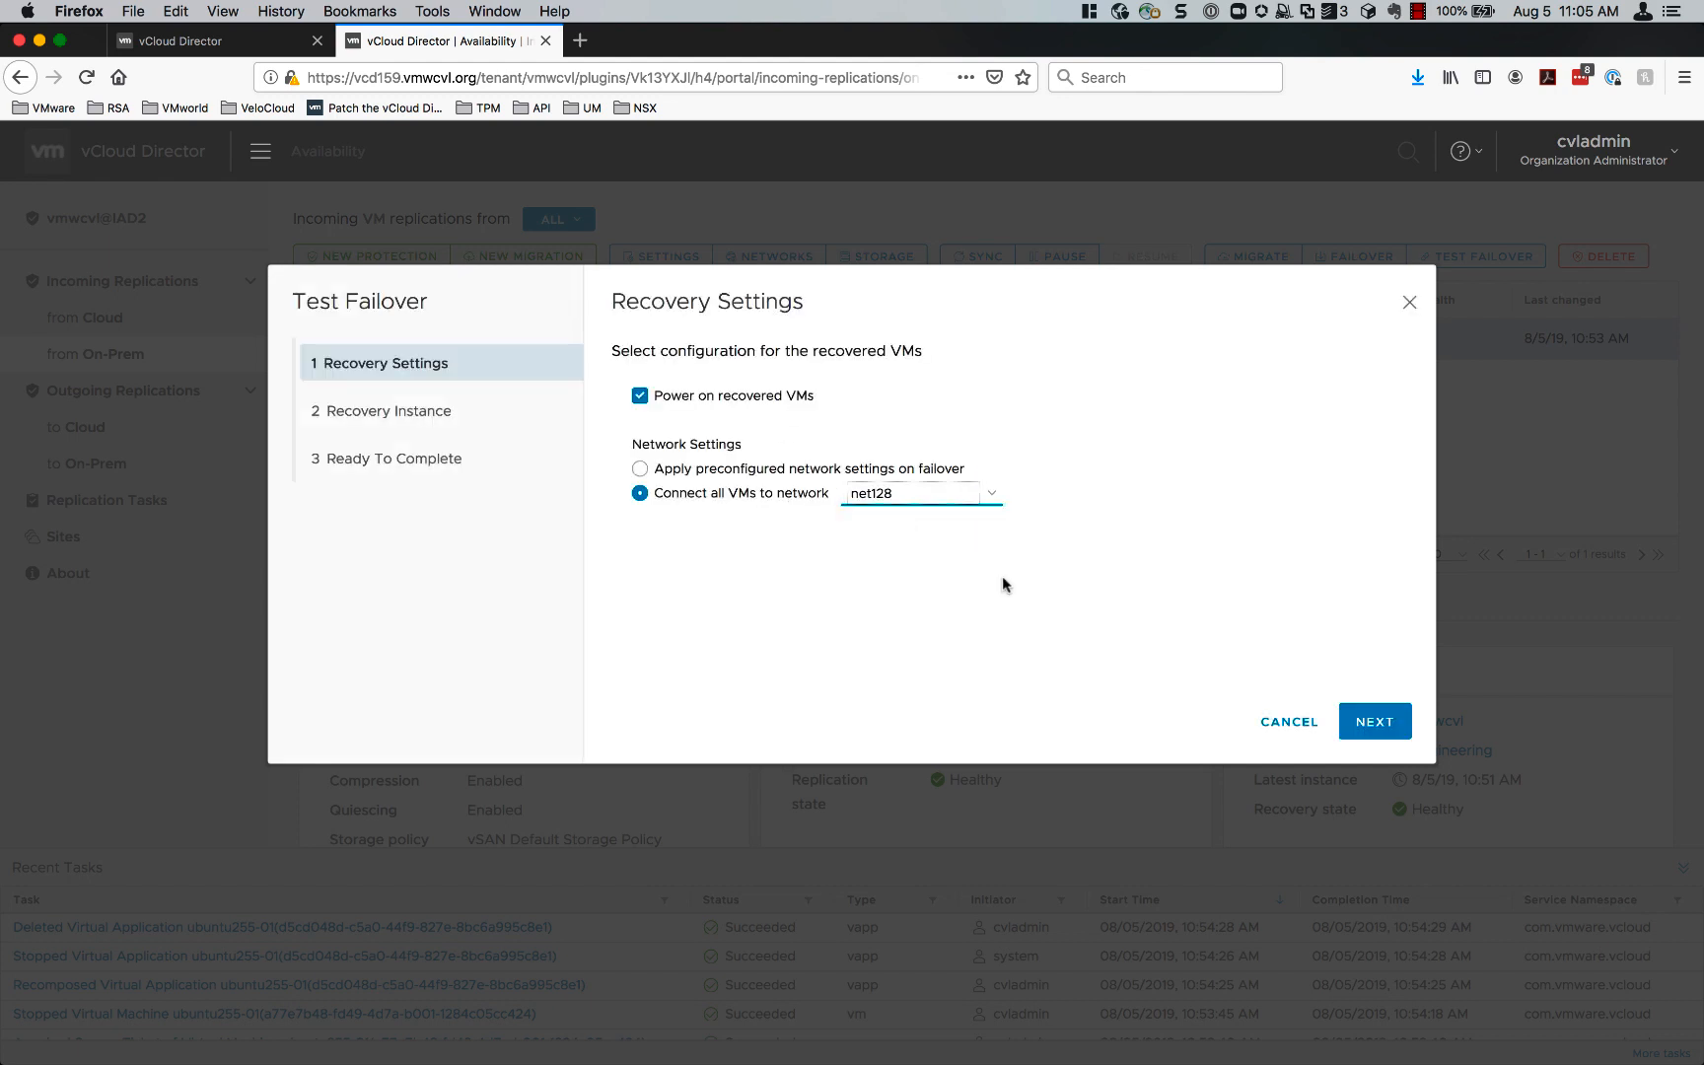
pyautogui.click(1392, 725)
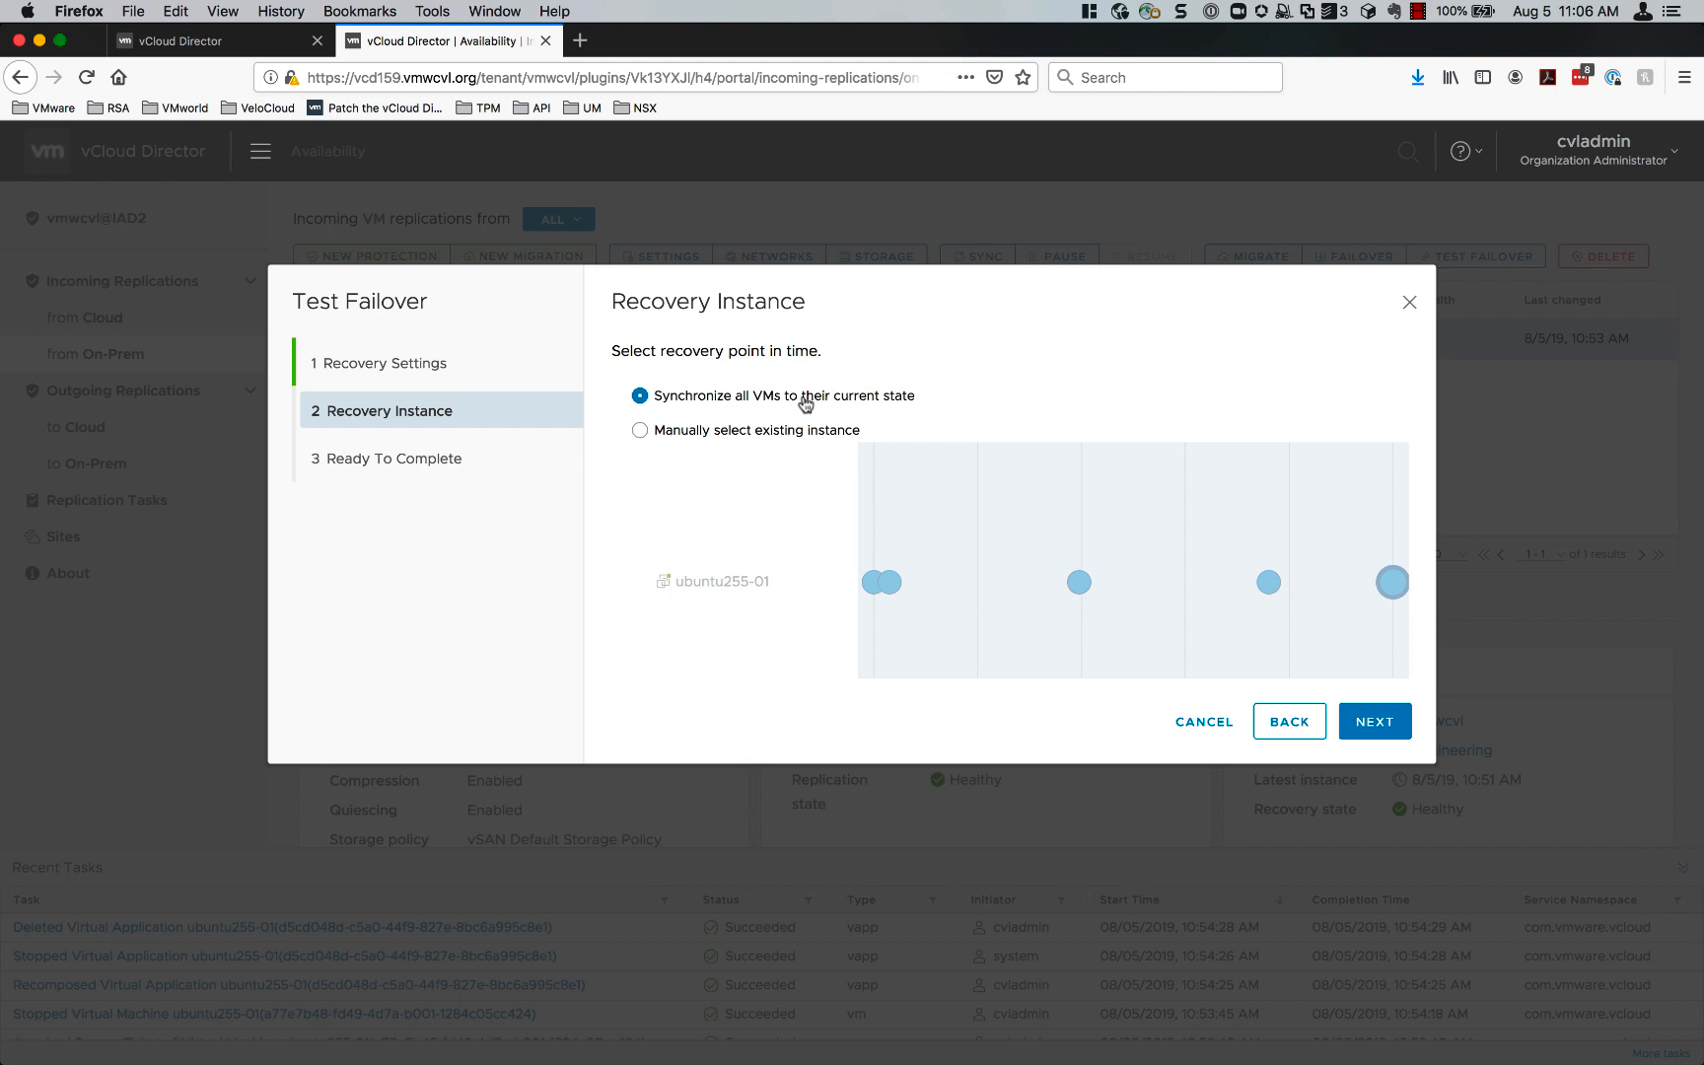
pyautogui.click(1384, 727)
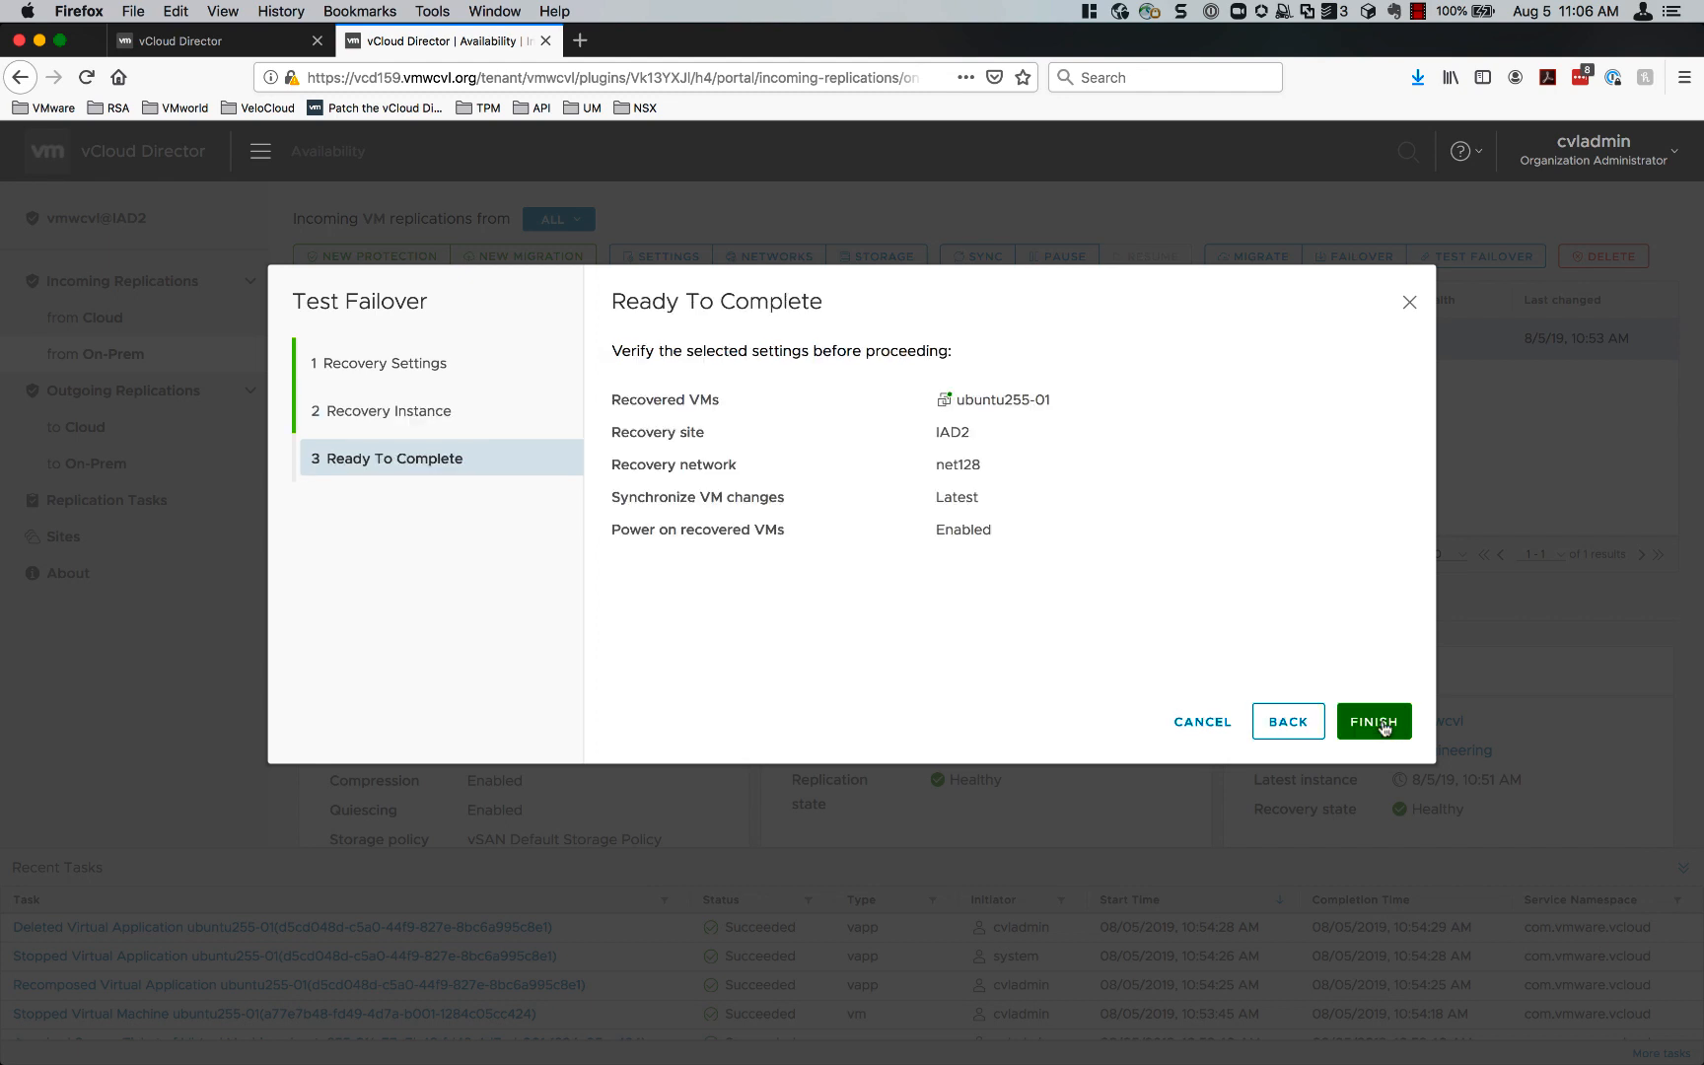
pyautogui.click(1375, 720)
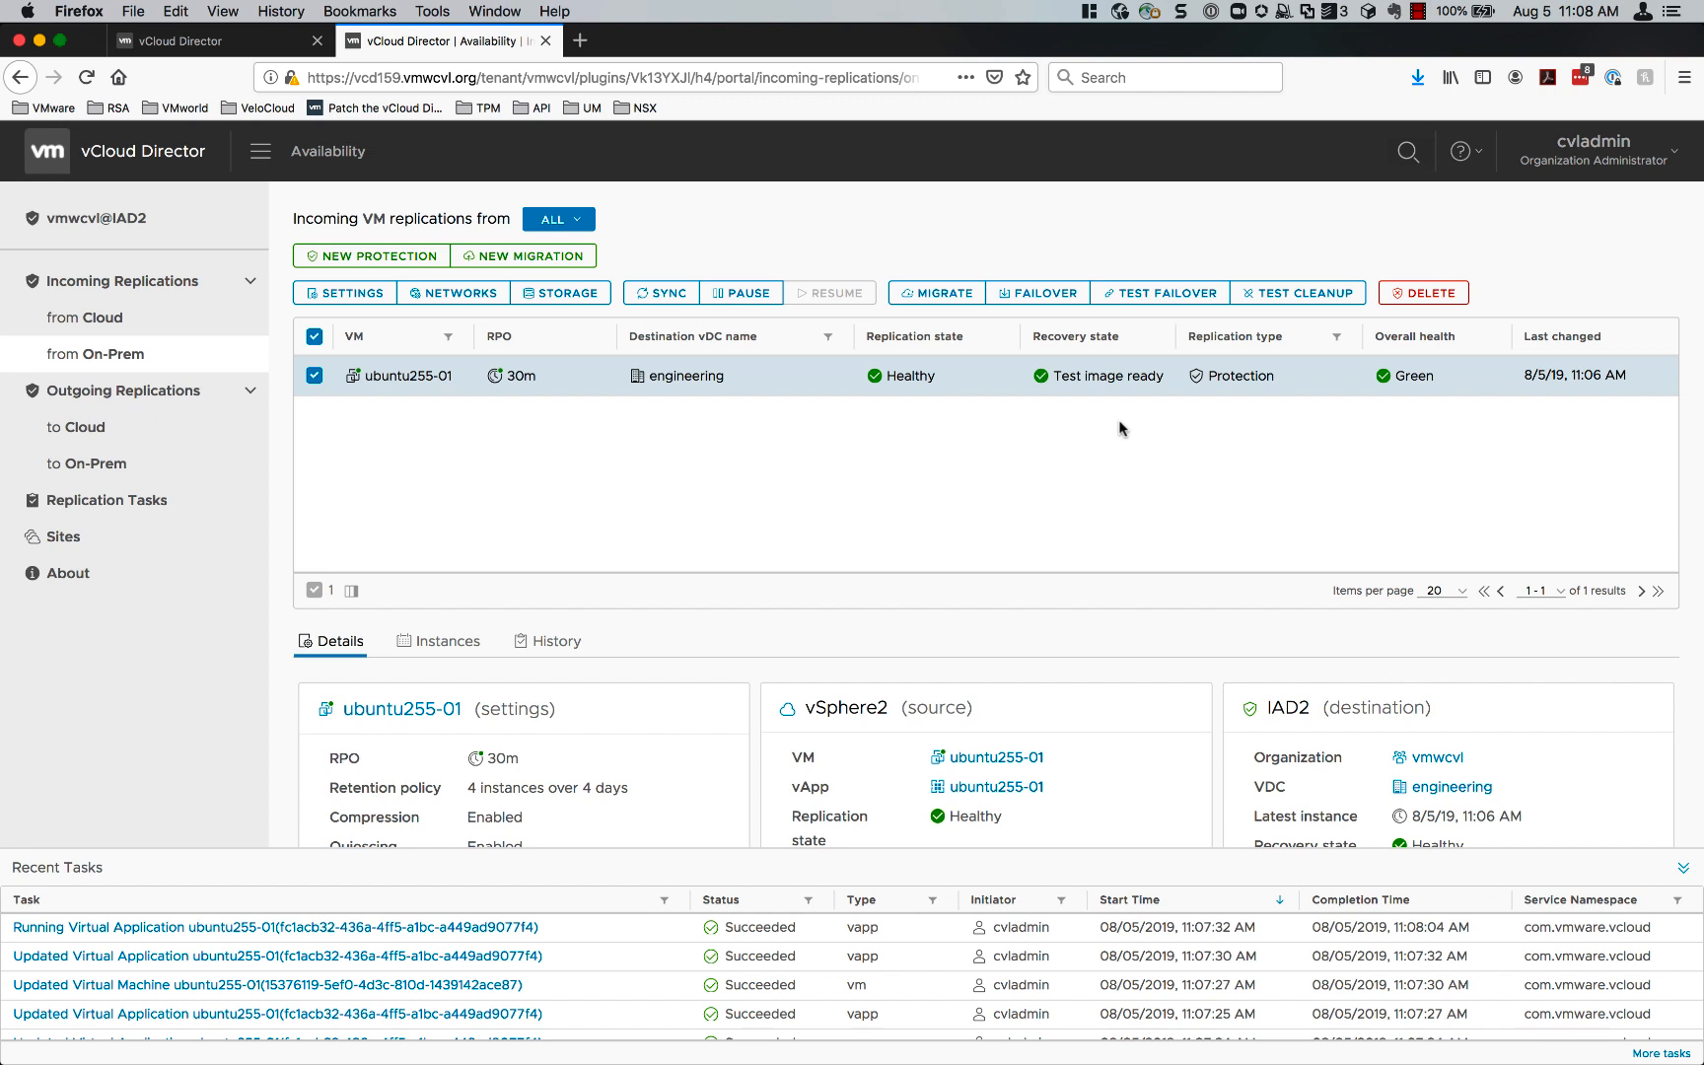
# Step: Reload the engineering datacenter's virtual machine list and launch the web console of ubuntu255-01
pyautogui.click(202, 42)
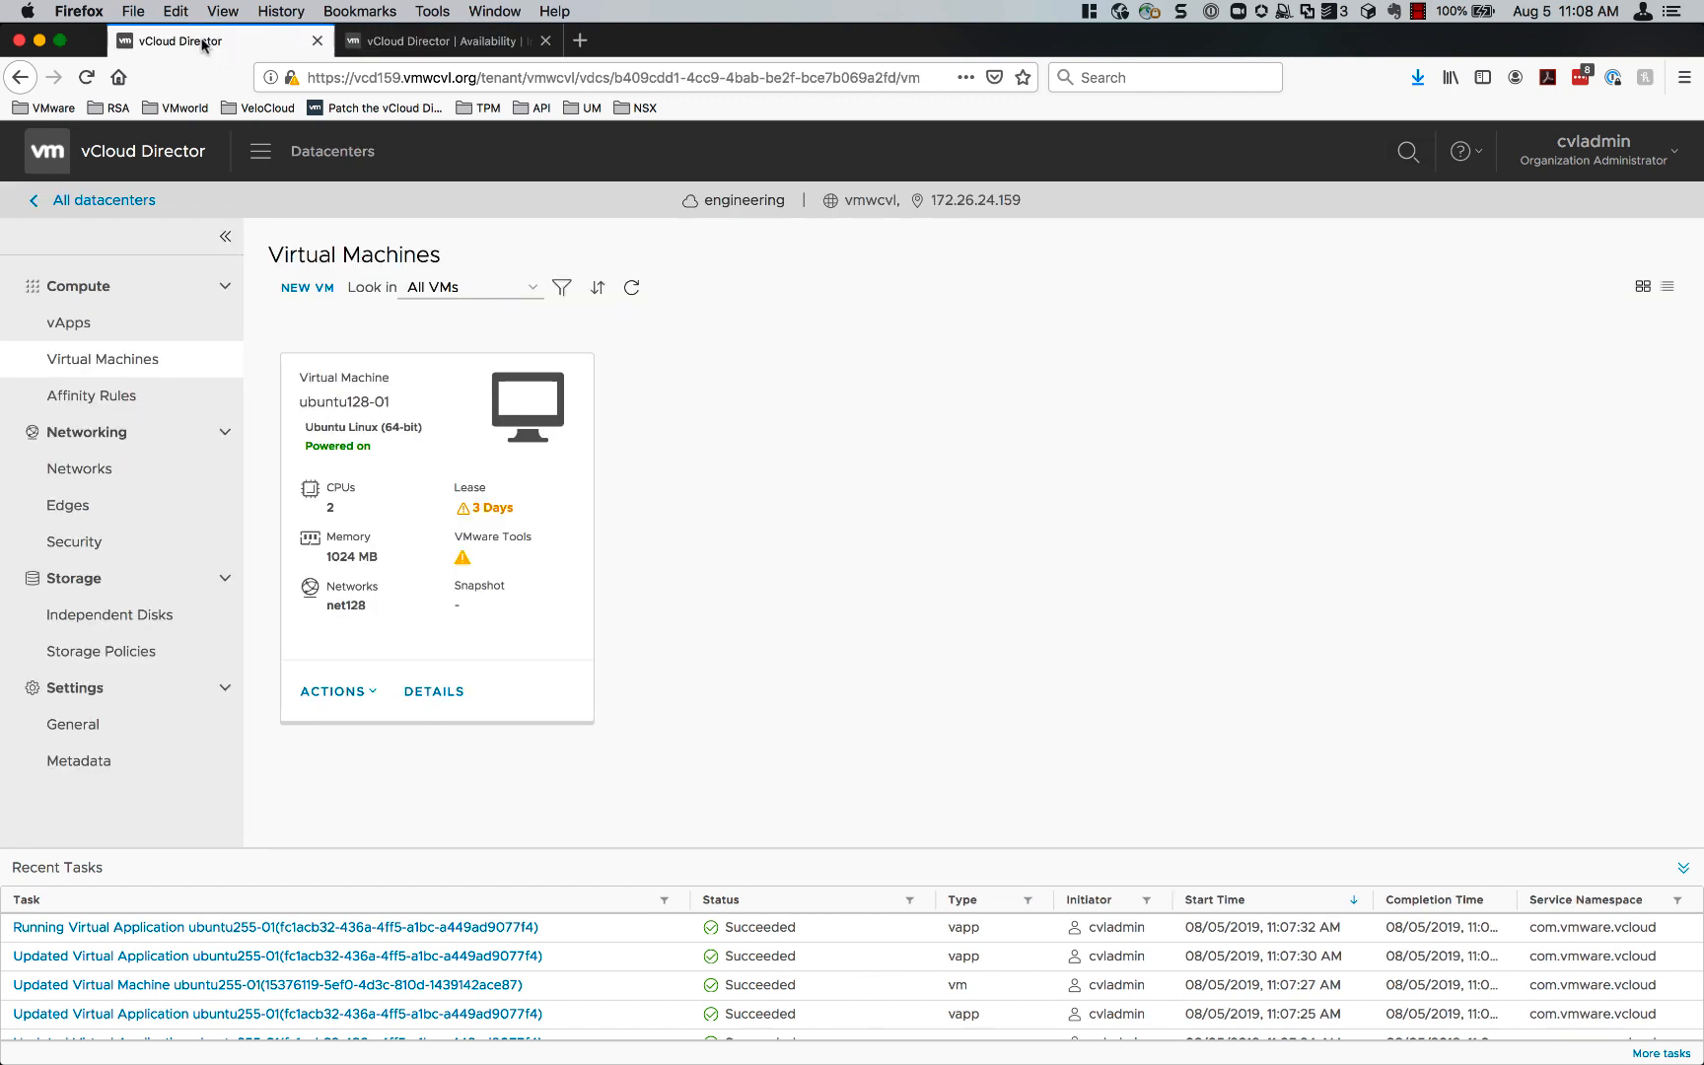
pyautogui.click(86, 78)
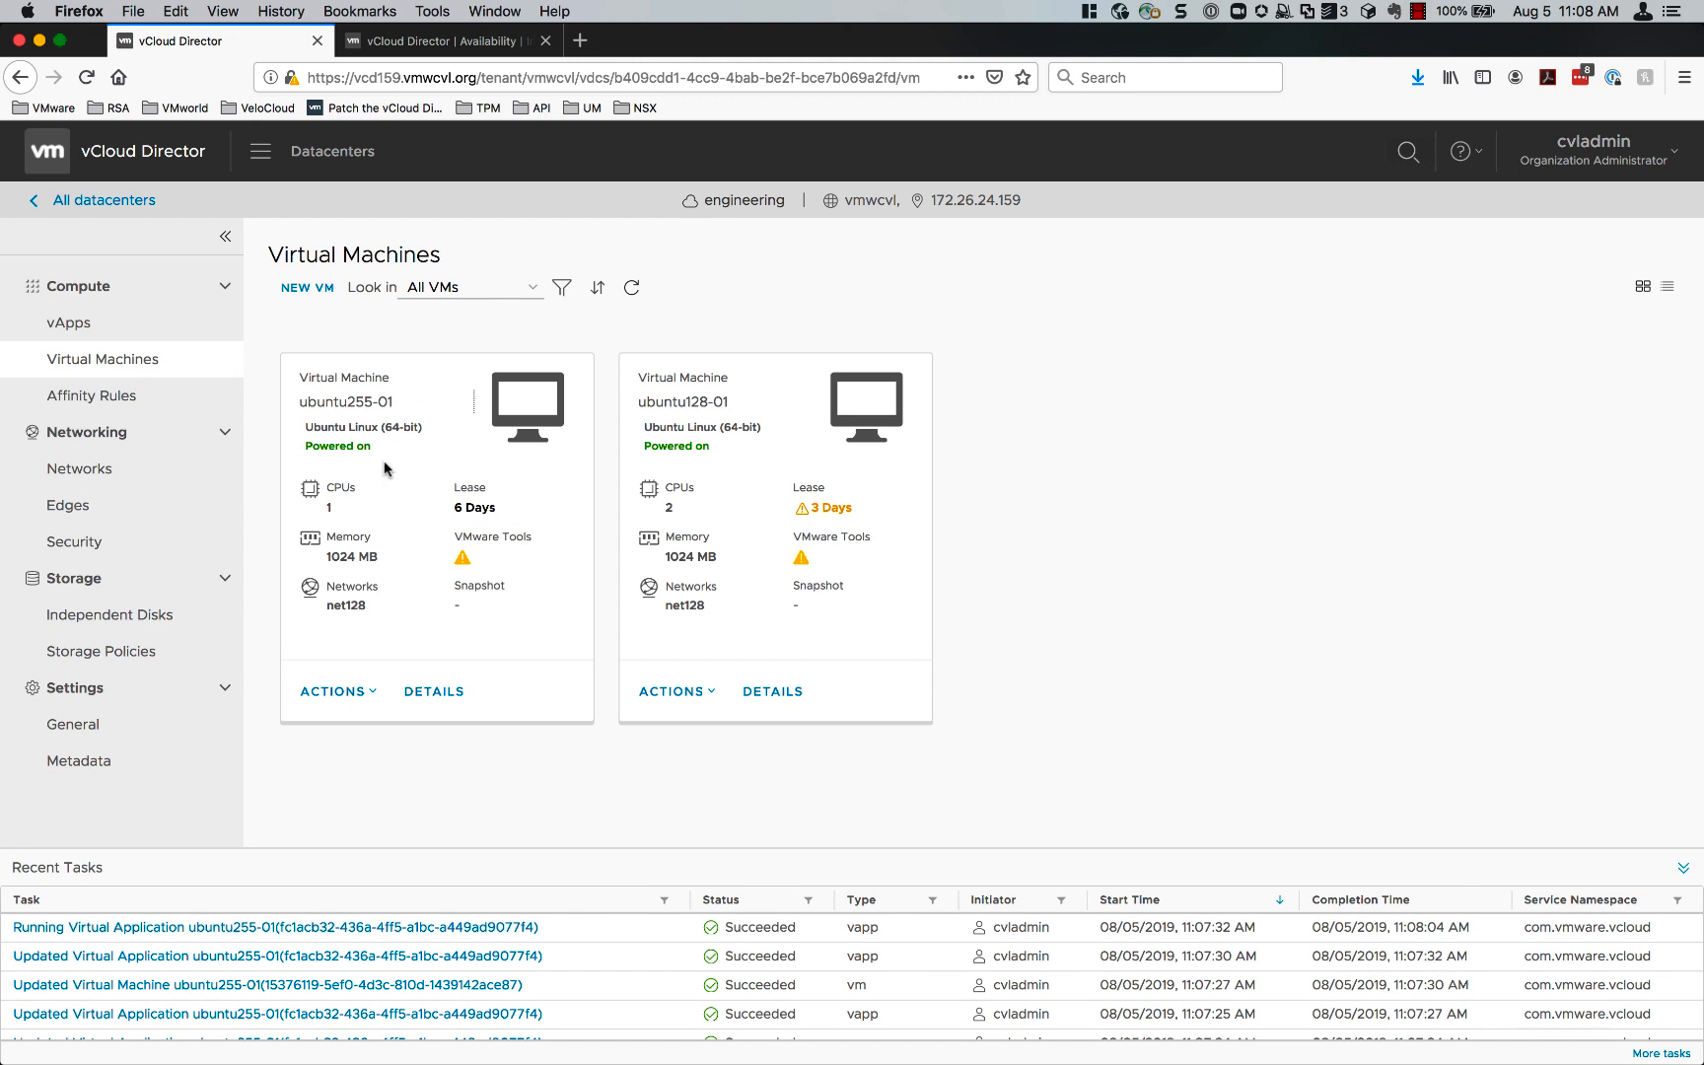
pyautogui.click(346, 698)
pyautogui.scroll(-4, 345, 700)
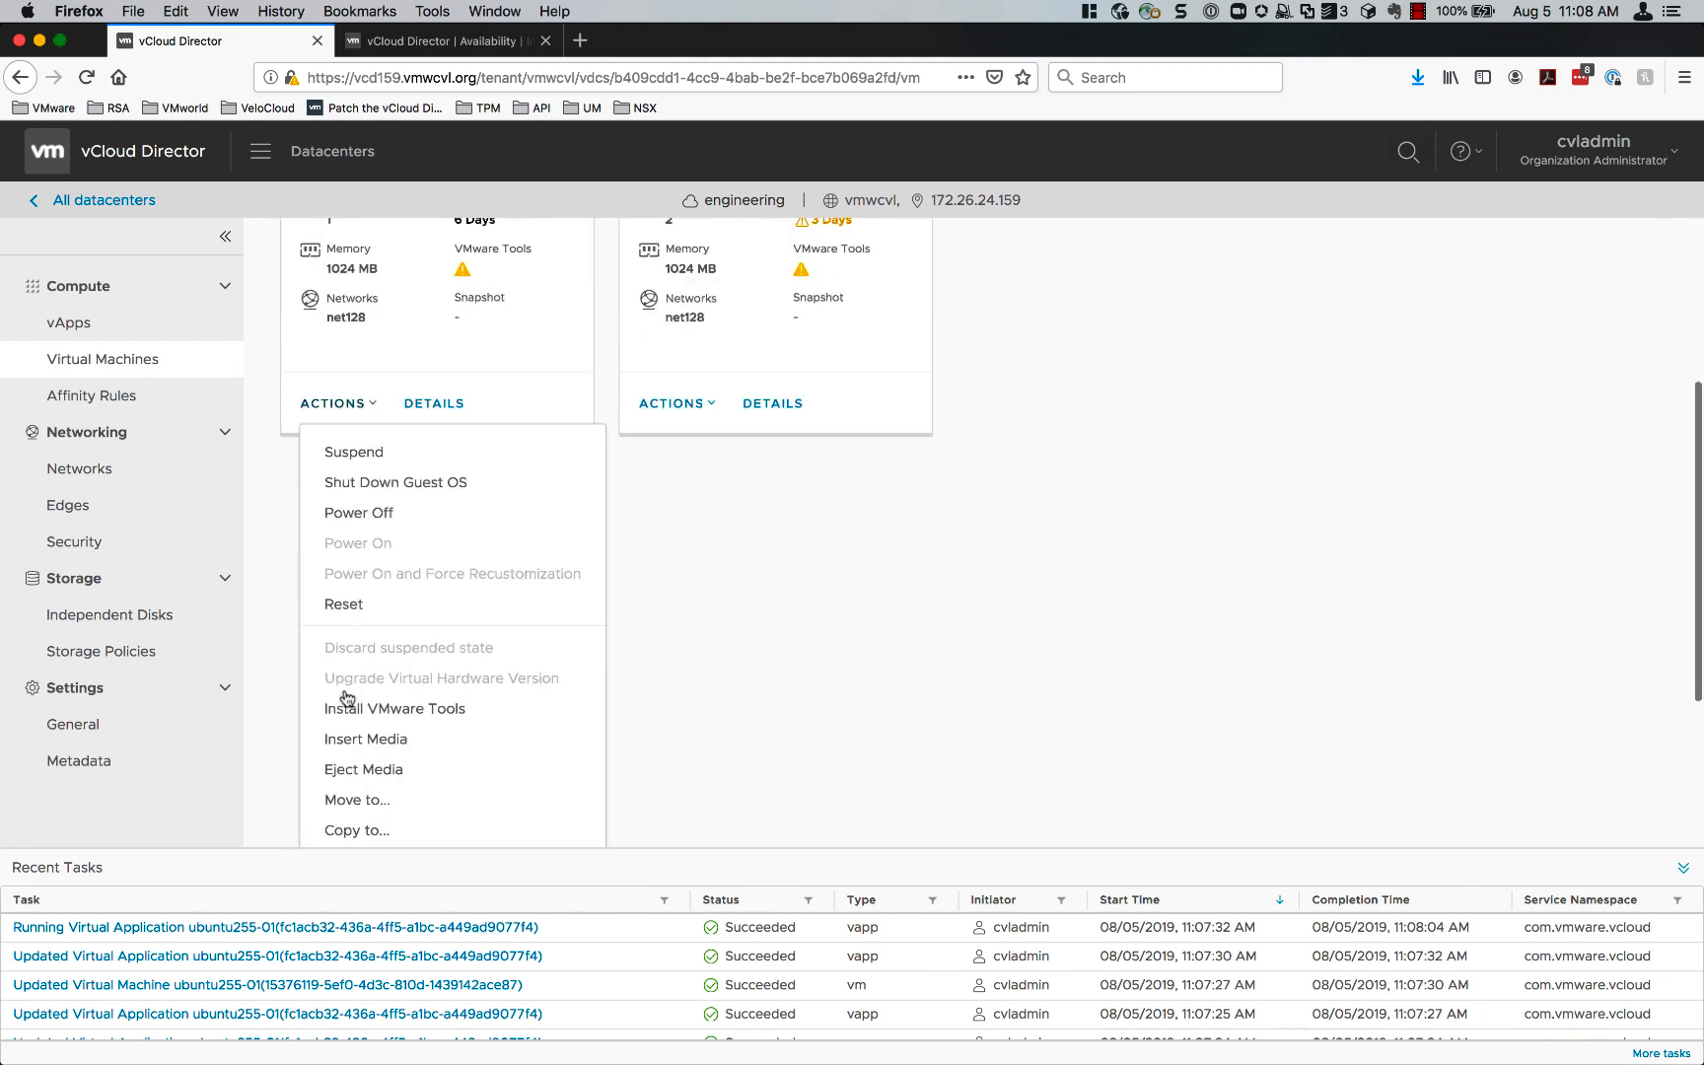
pyautogui.scroll(-3, 394, 794)
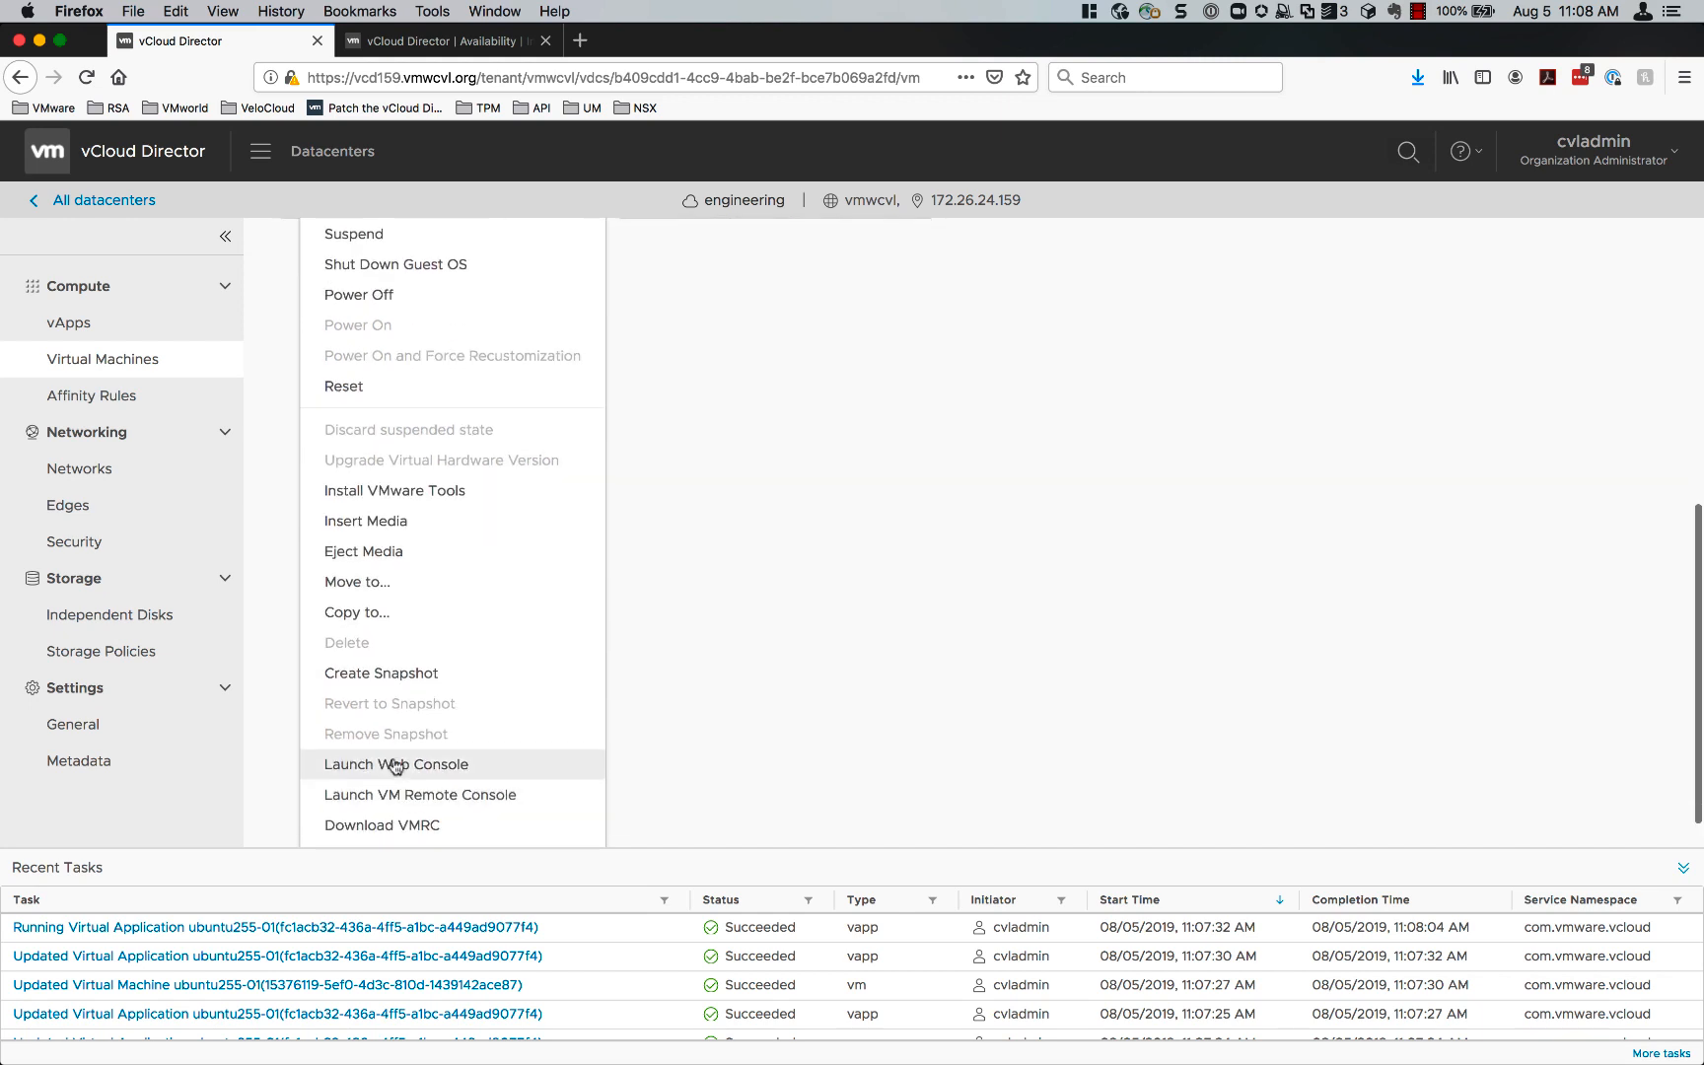
pyautogui.click(393, 761)
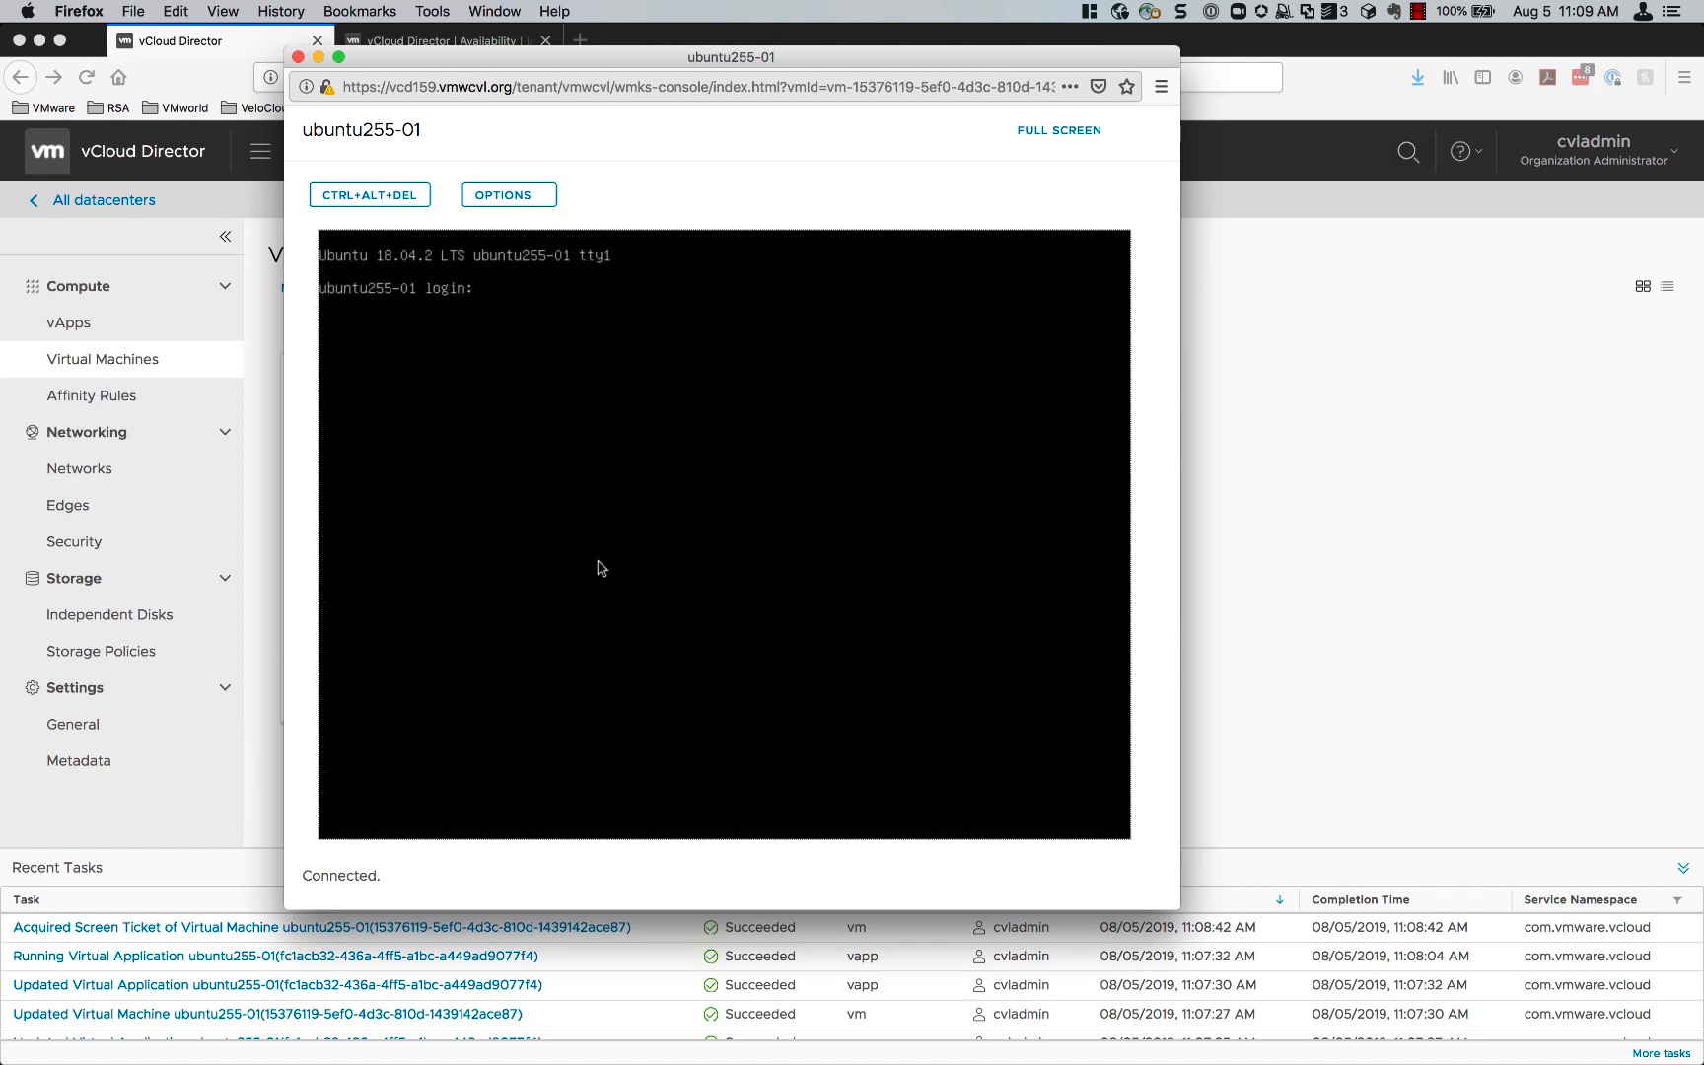
# Step: Log in to the ubuntu255-01 console as vmadmin with the account password
pyautogui.click(597, 562)
pyautogui.press('Return')
pyautogui.press('Return')
pyautogui.press('Return')
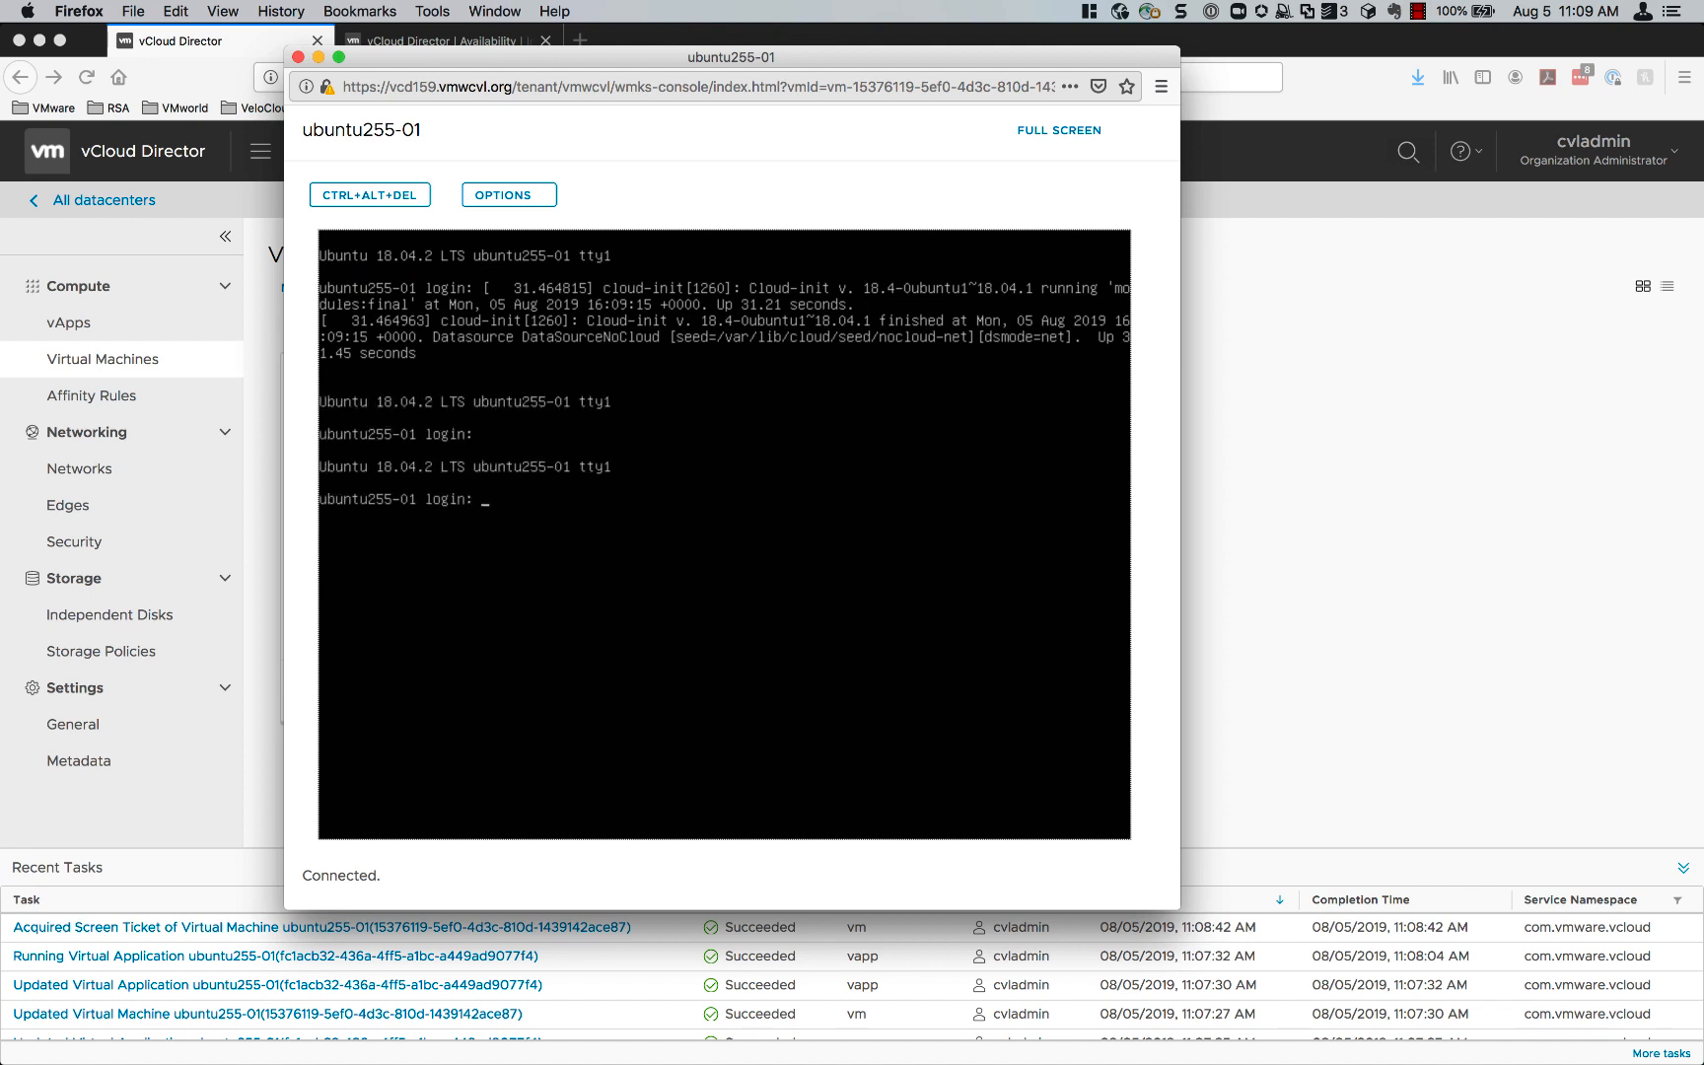
pyautogui.write('vmadmin')
pyautogui.press('Return')
pyautogui.press('Return')
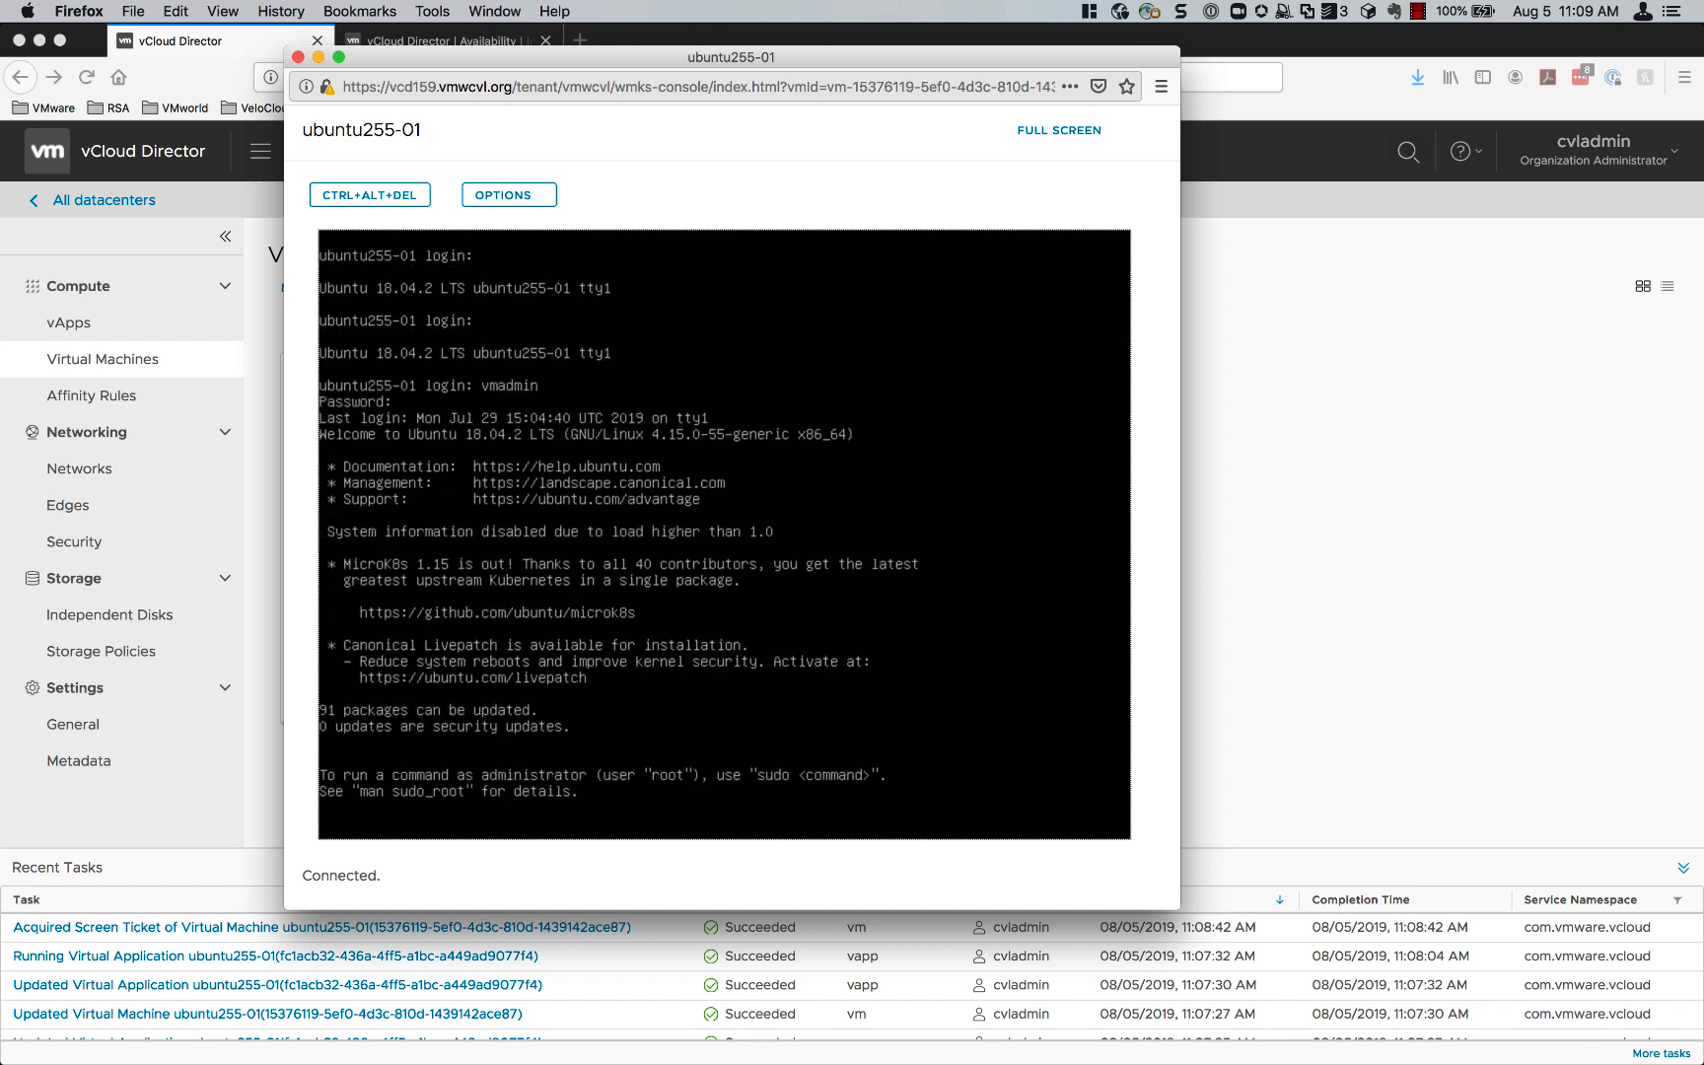
# Step: Check the recovered VM's network interface configuration with ifconfig
pyautogui.write('ipconfig')
pyautogui.press('Return')
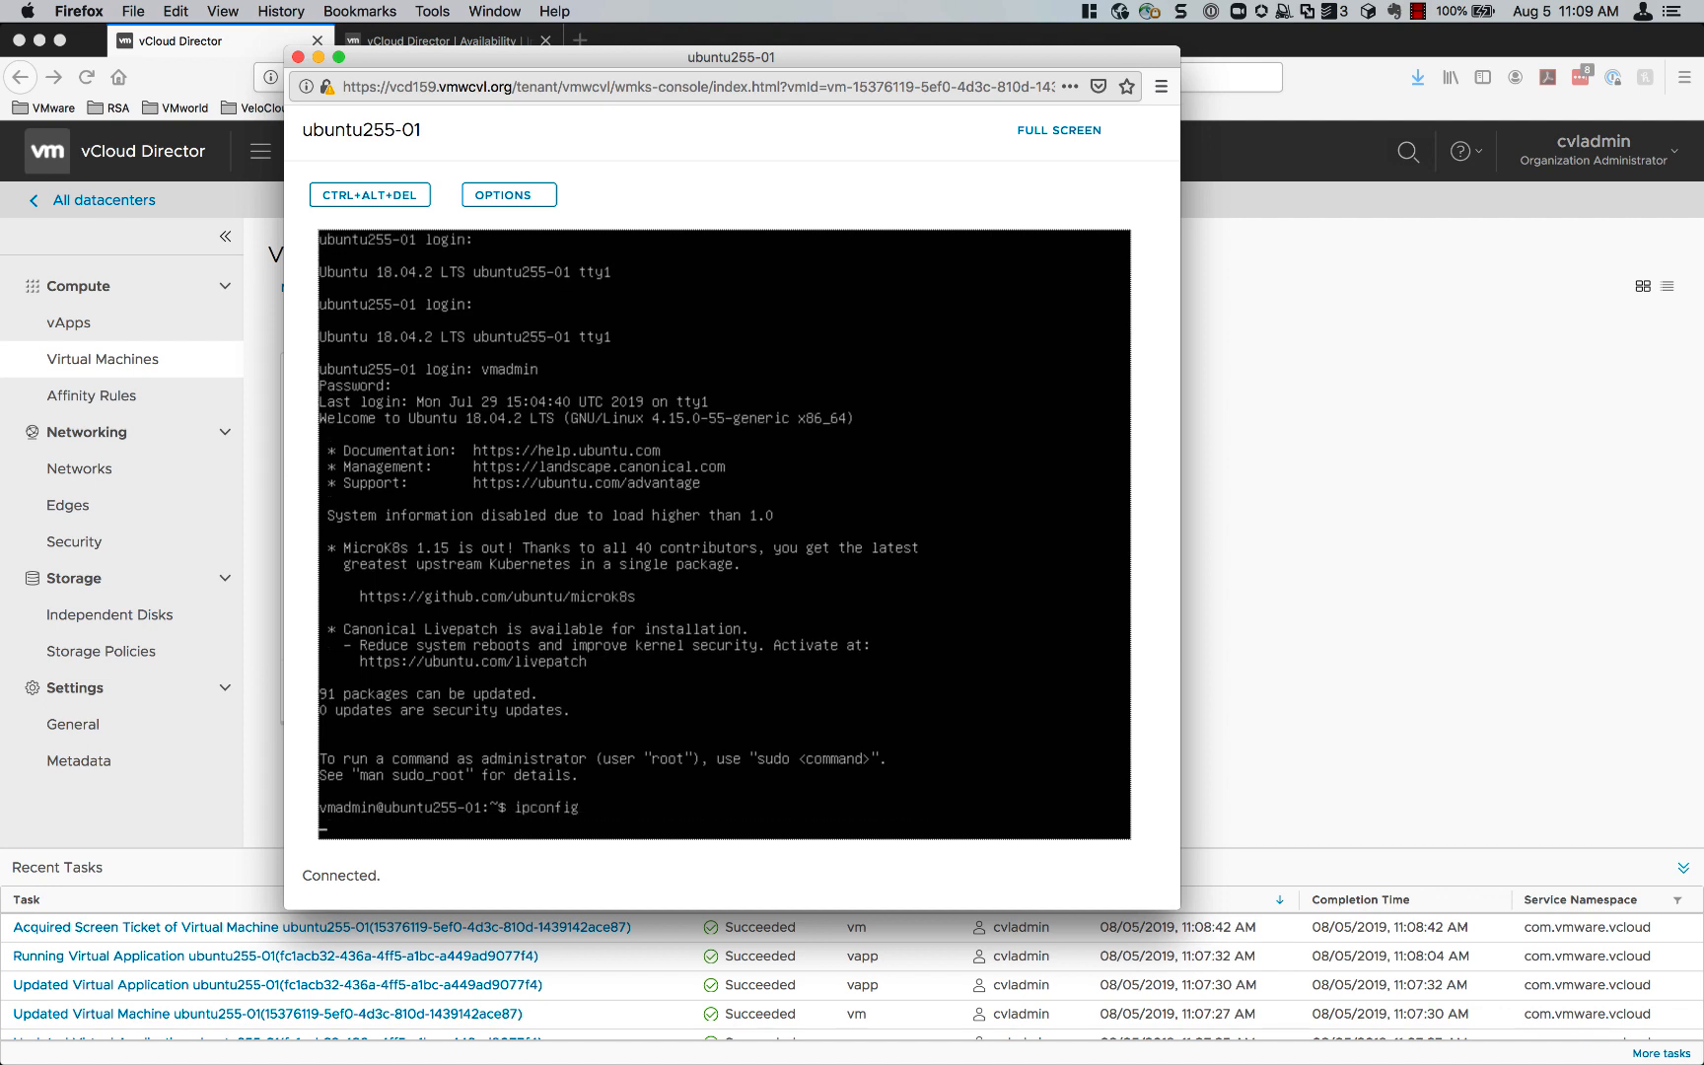
pyautogui.write('ifconfig')
pyautogui.press('Return')
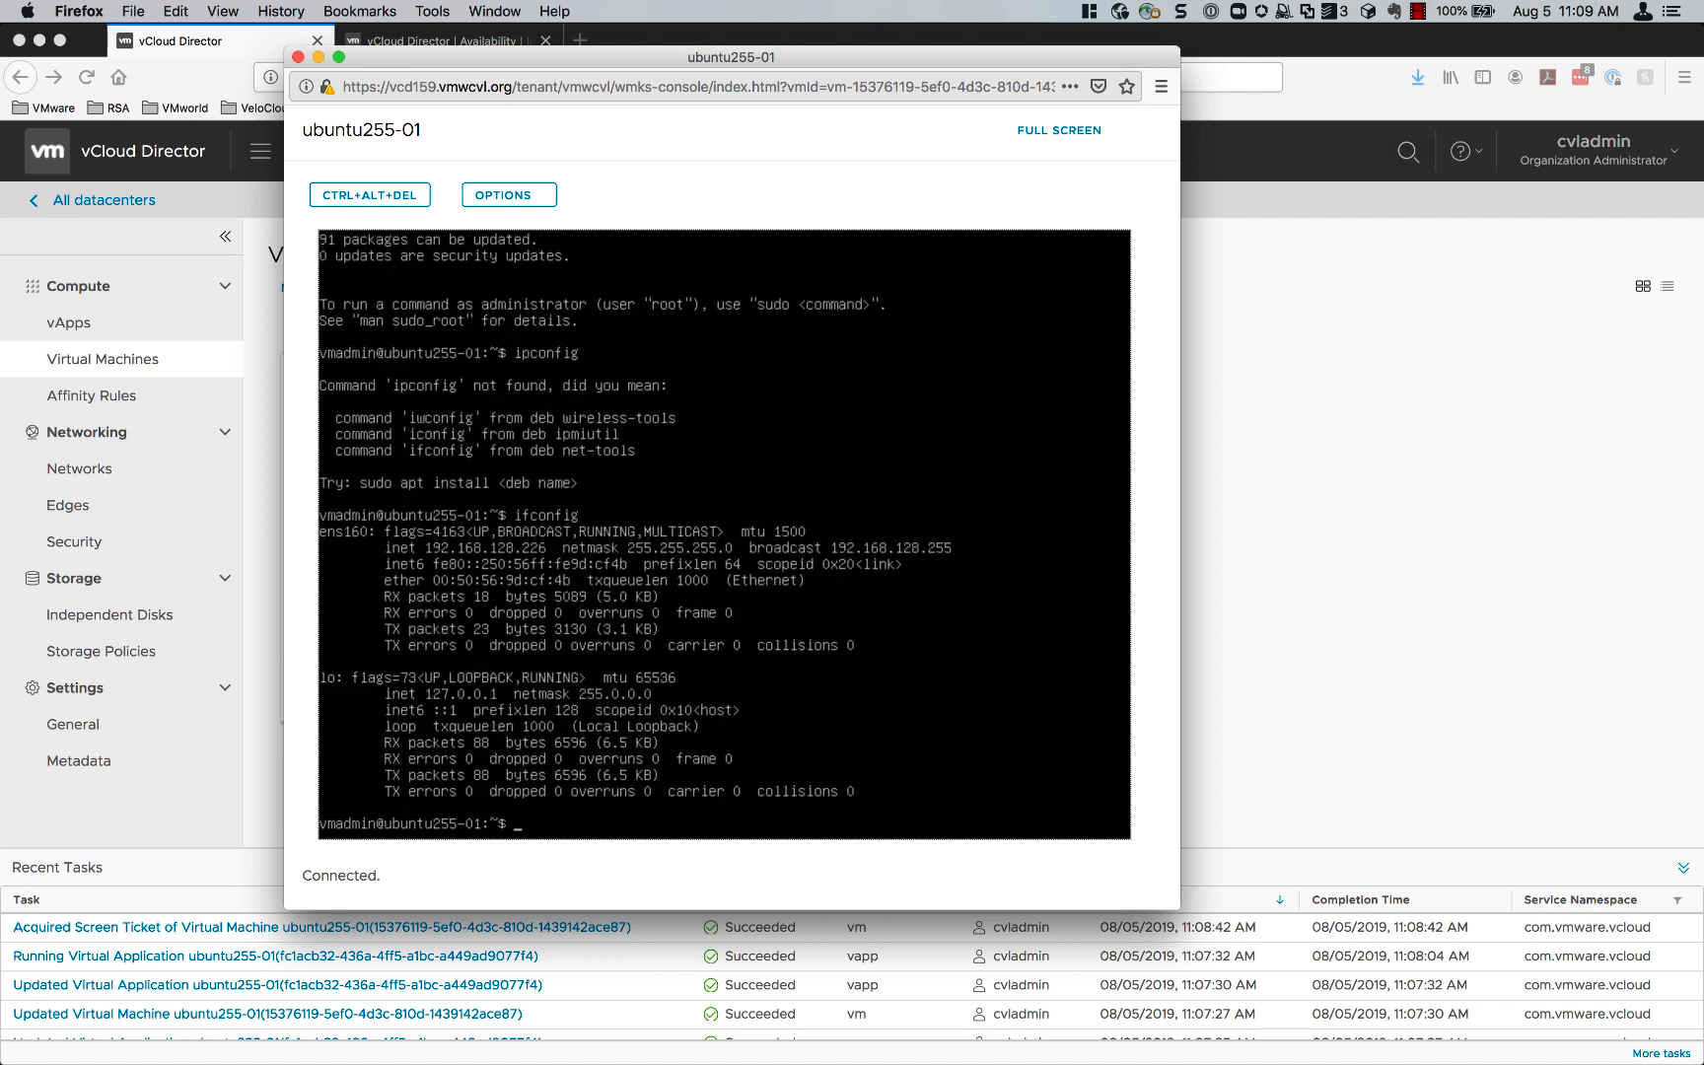
# Step: Ping 8.8.8.8 from the recovered VM, stop the ping, and exit the console session
pyautogui.write('ping 8.8.8.8')
pyautogui.press('Return')
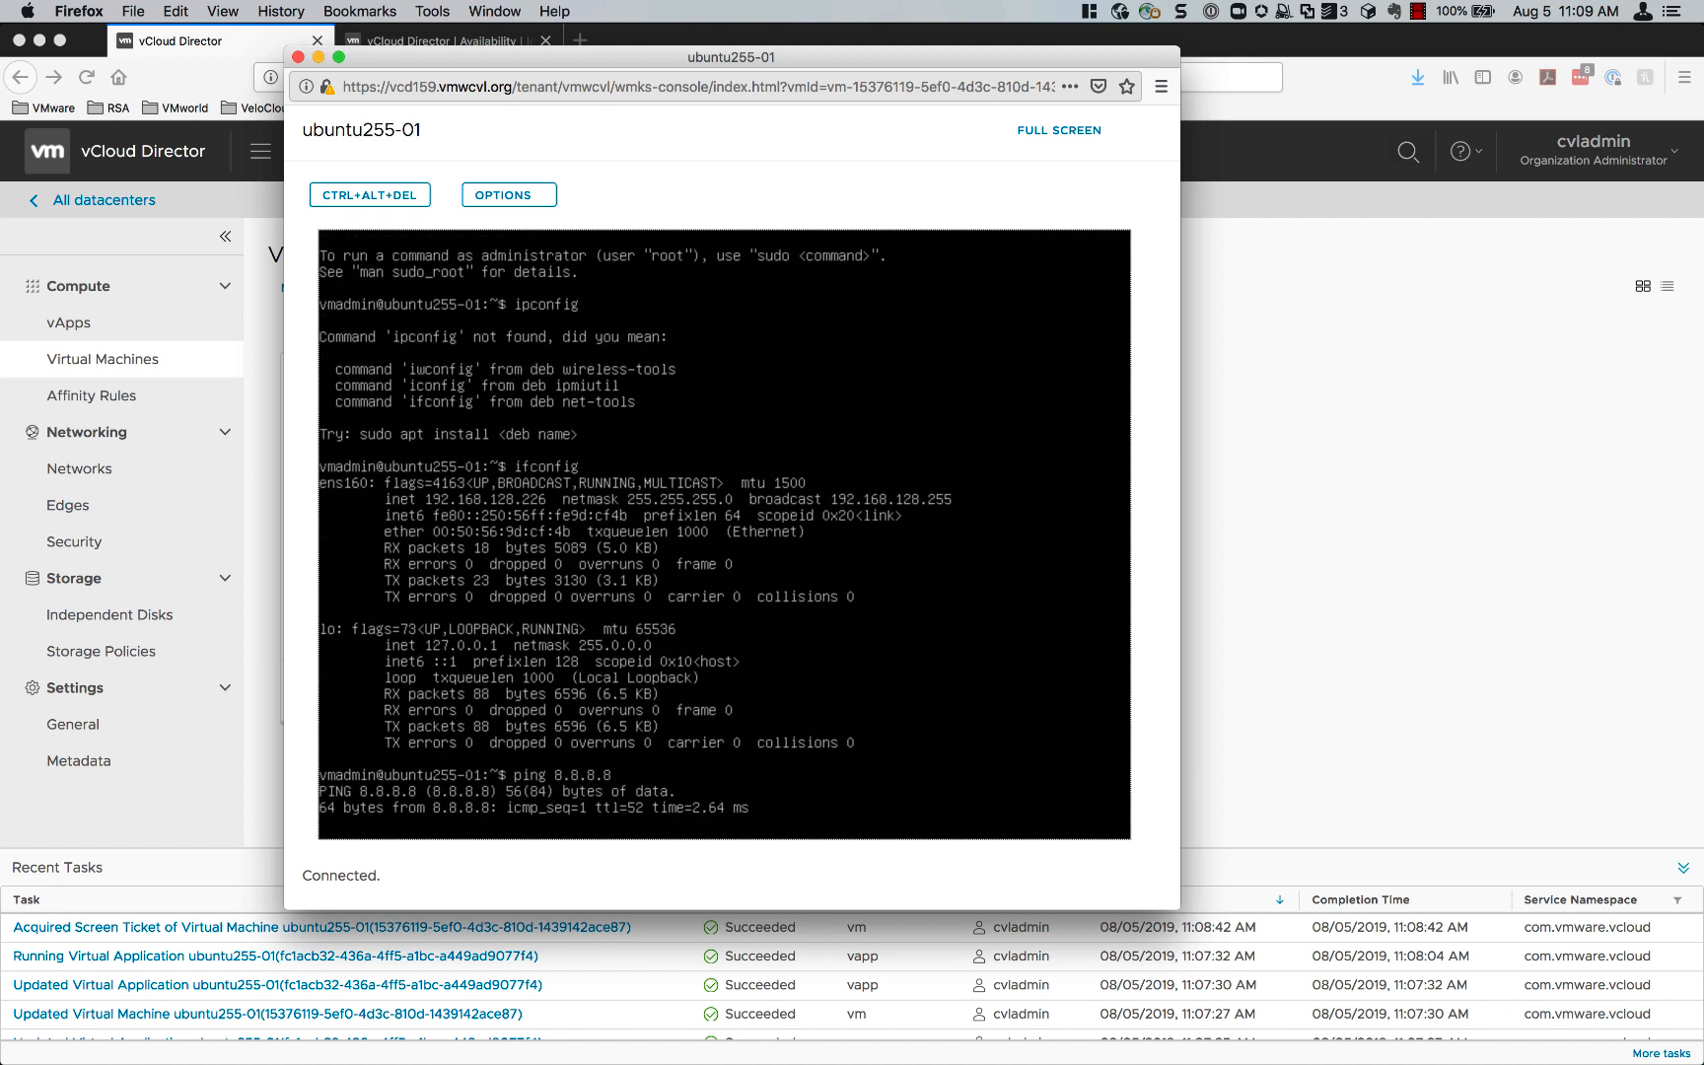
pyautogui.hotkey('ctrl', 'c')
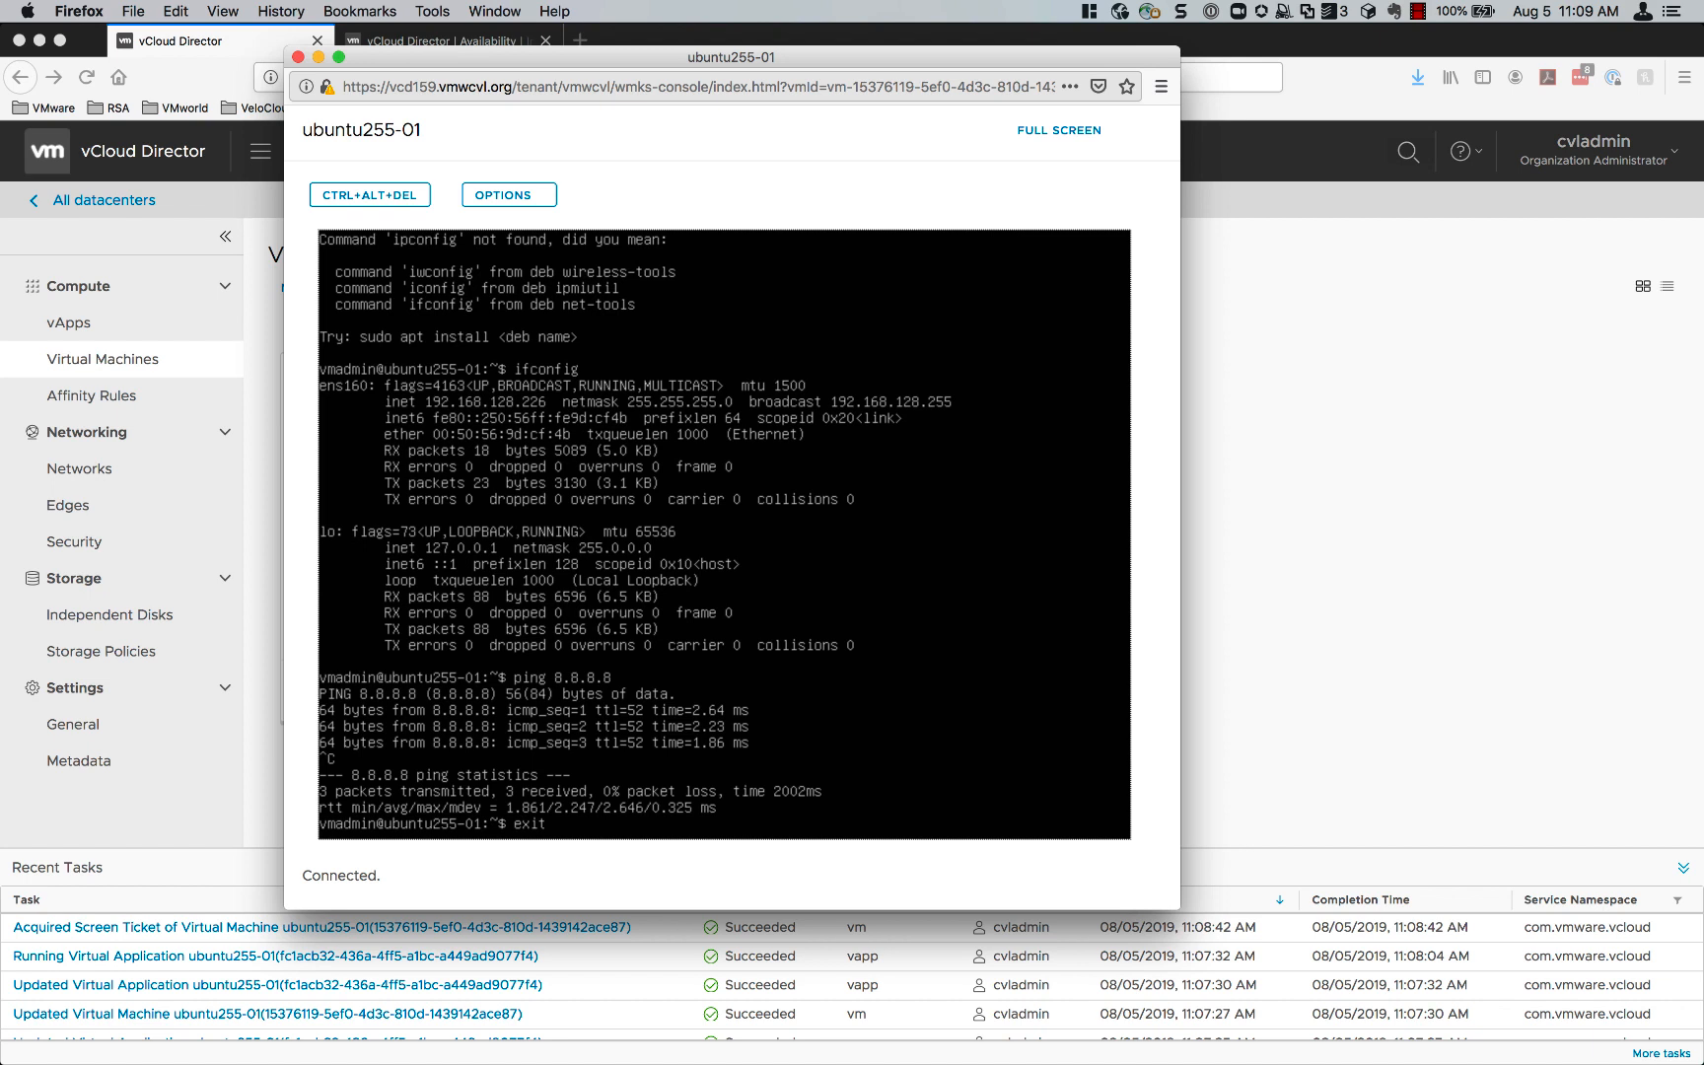
pyautogui.press('Return')
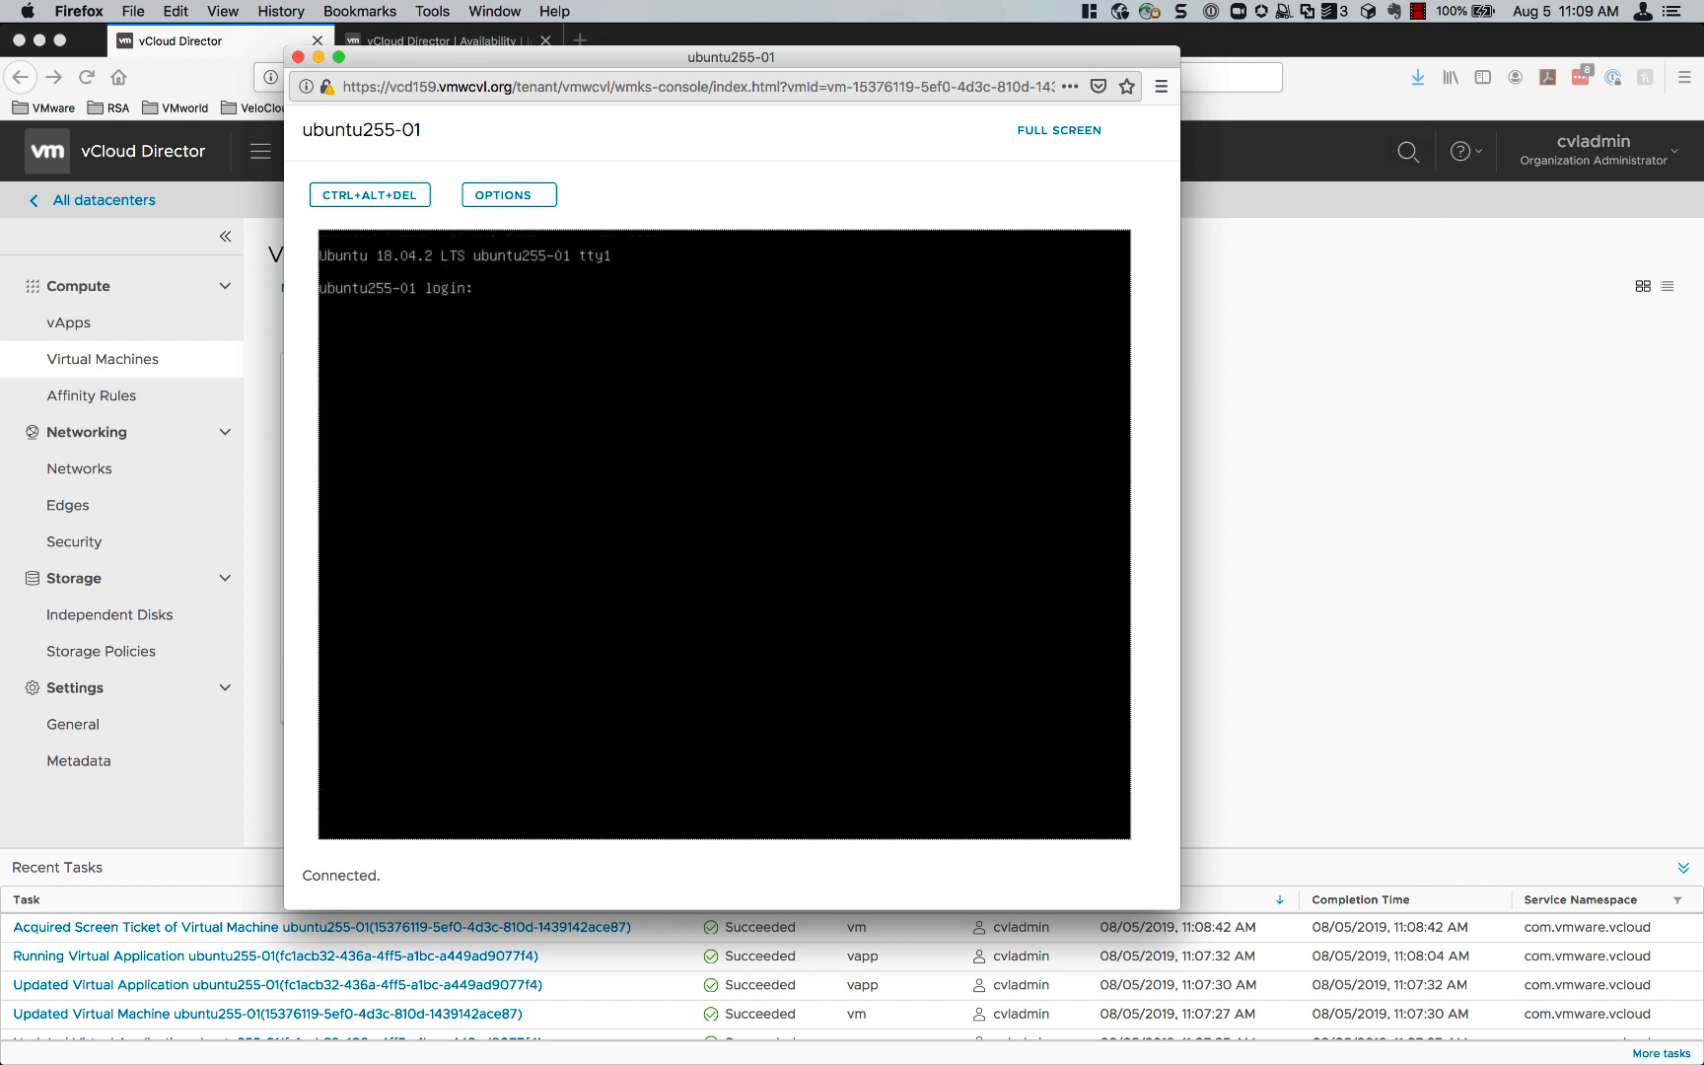
pyautogui.click(298, 58)
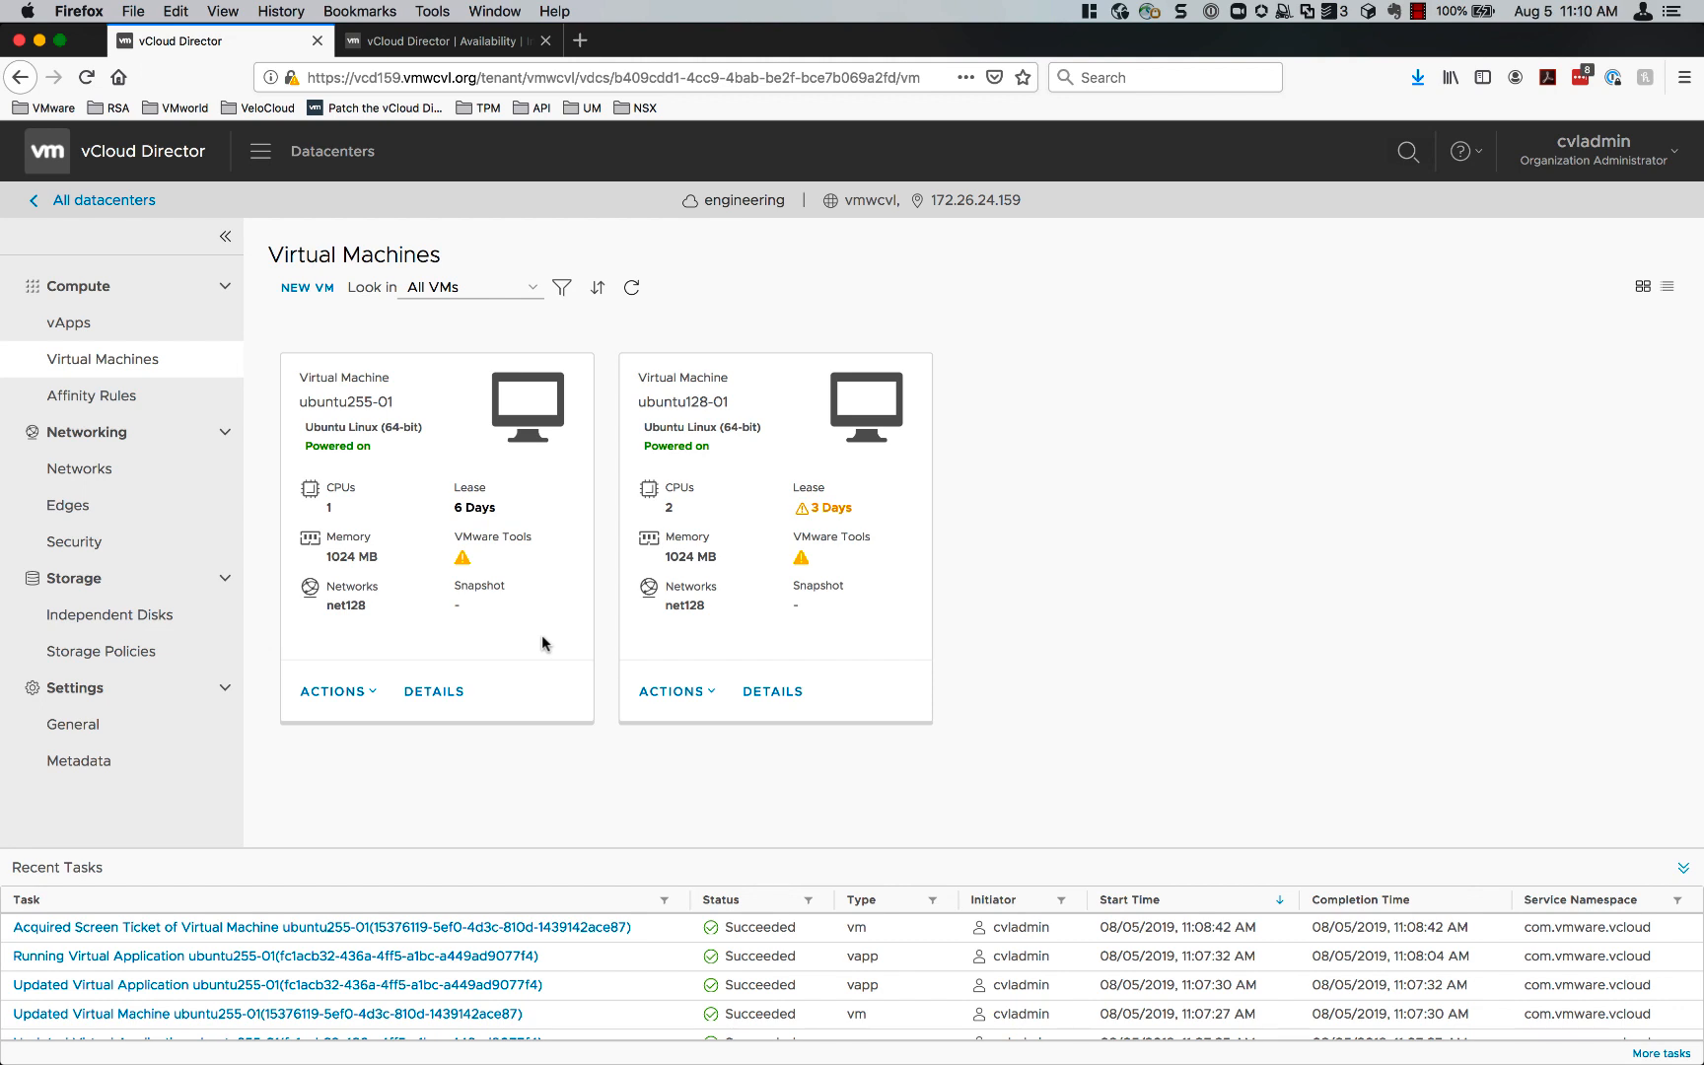
# Step: Clean up the test failover of ubuntu255-01 in the Availability portal
pyautogui.click(460, 43)
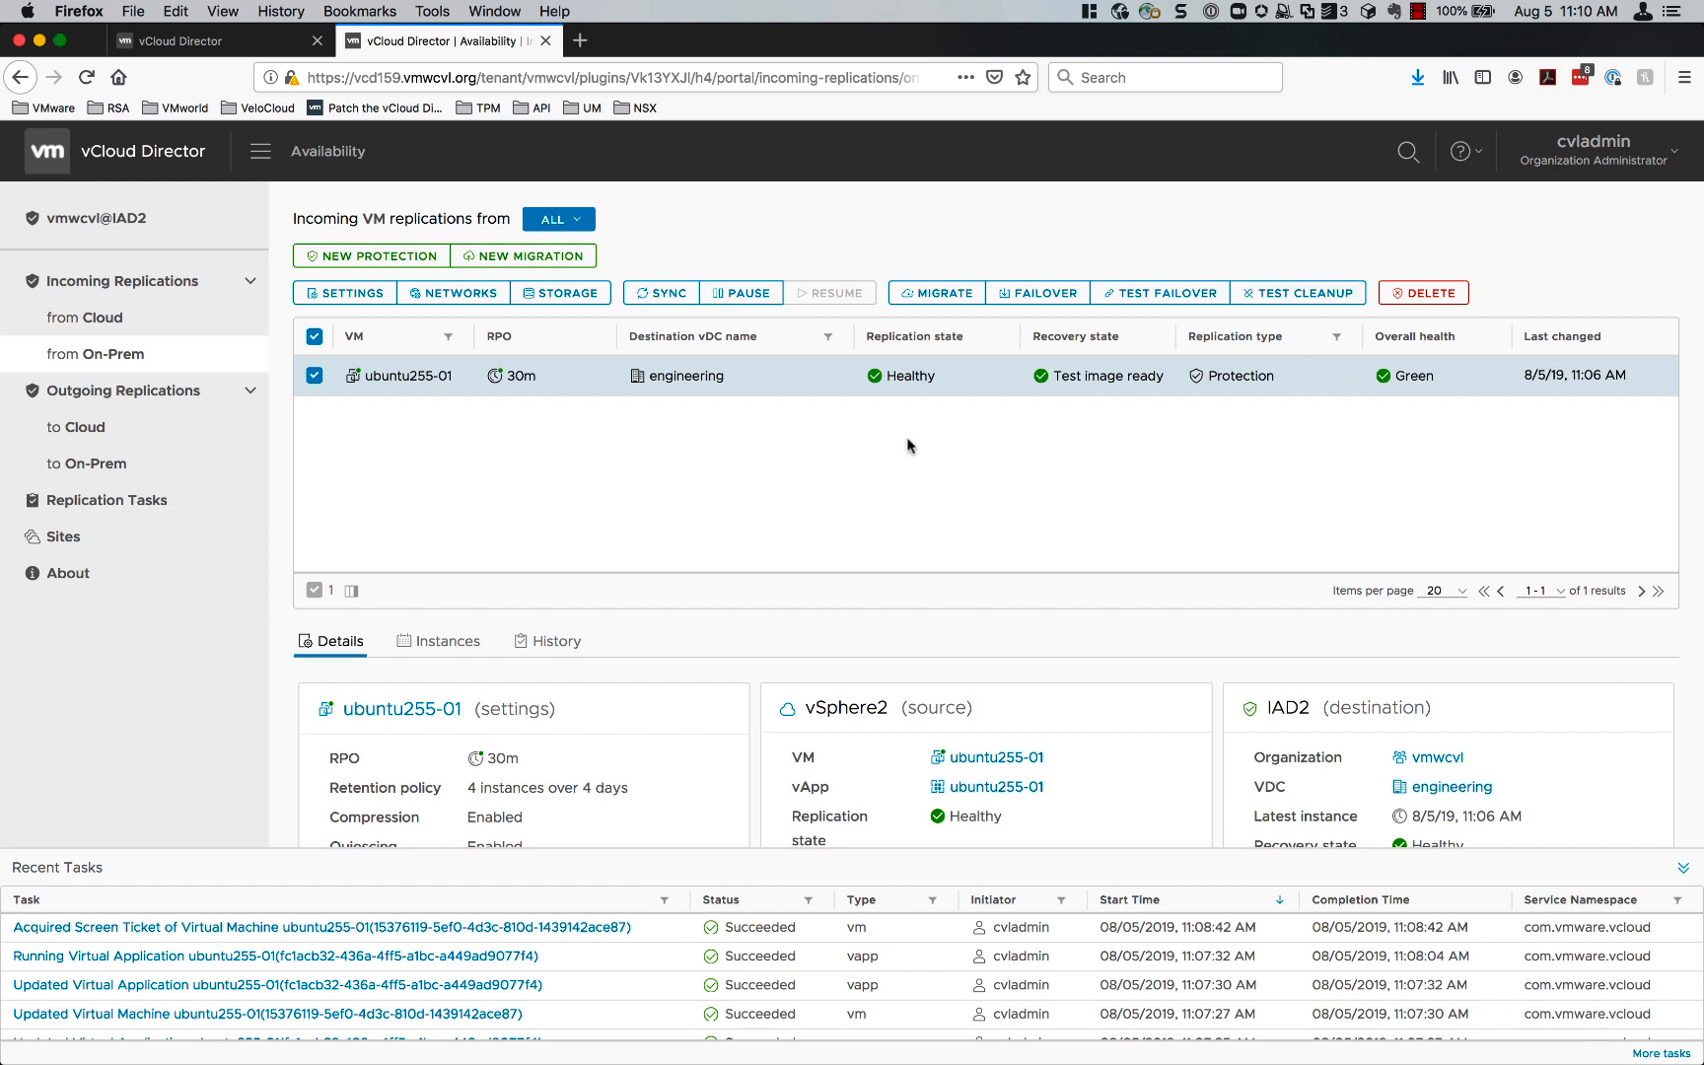
pyautogui.click(1307, 293)
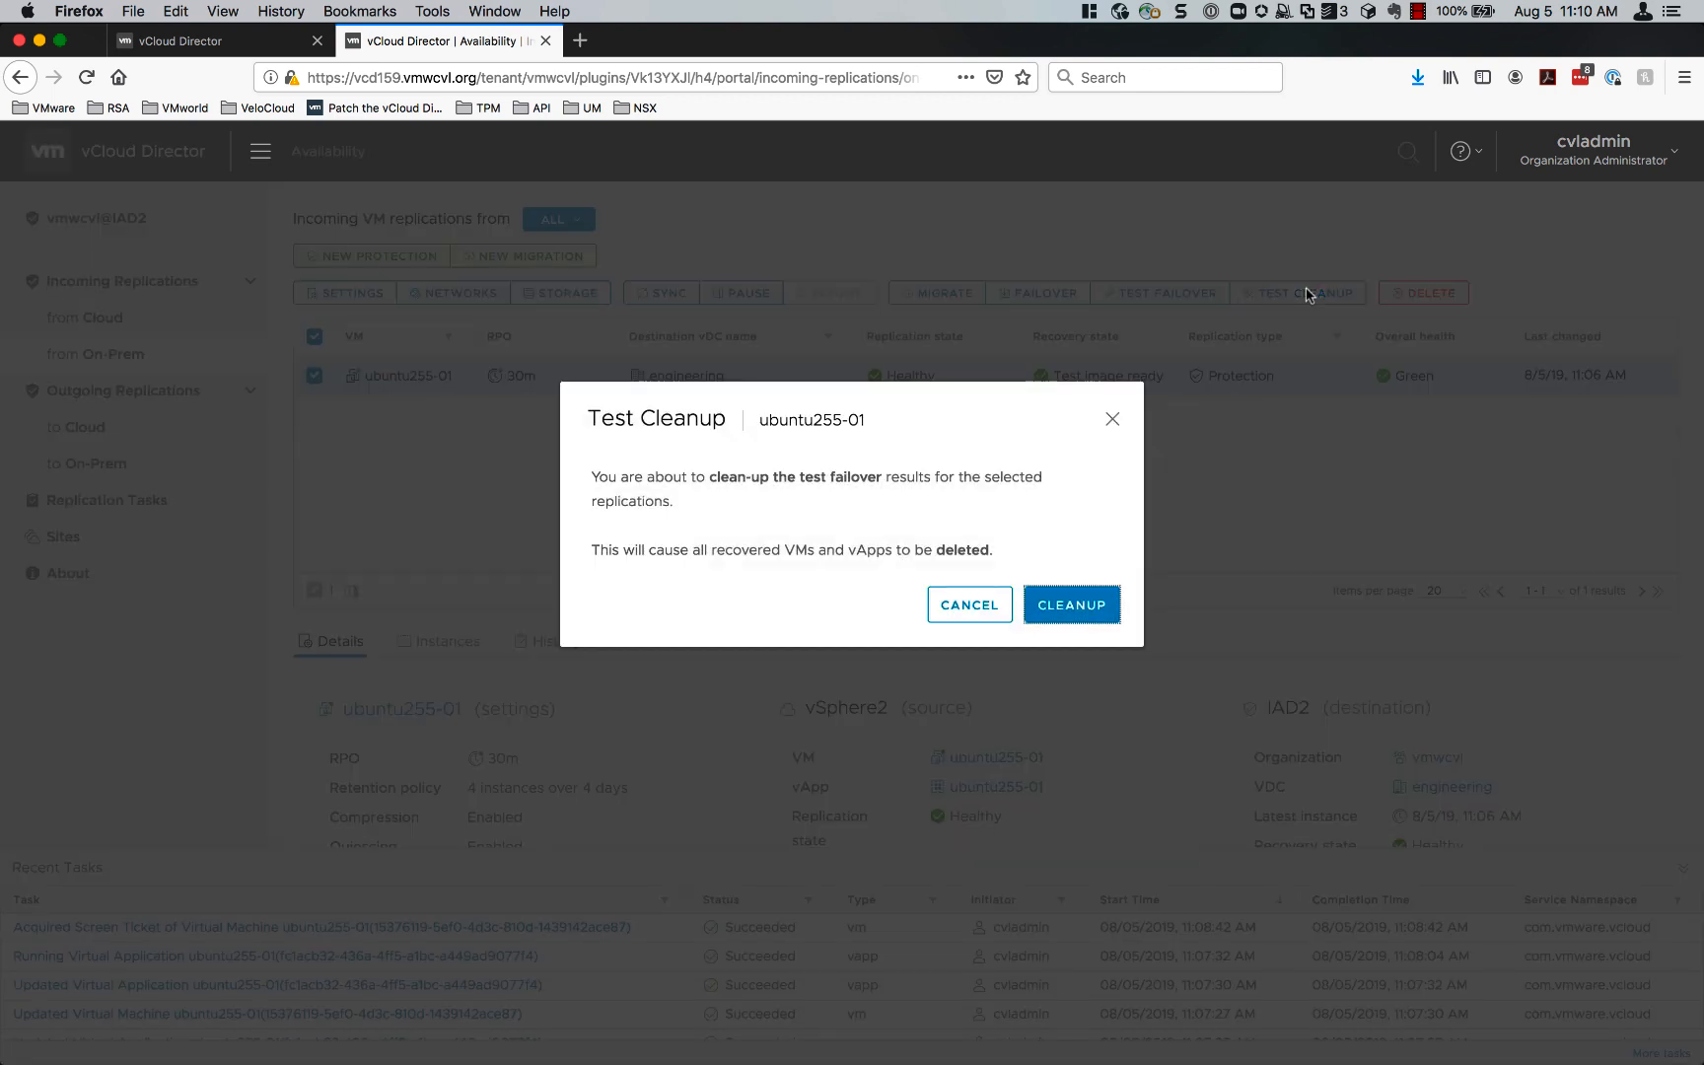
pyautogui.click(1071, 603)
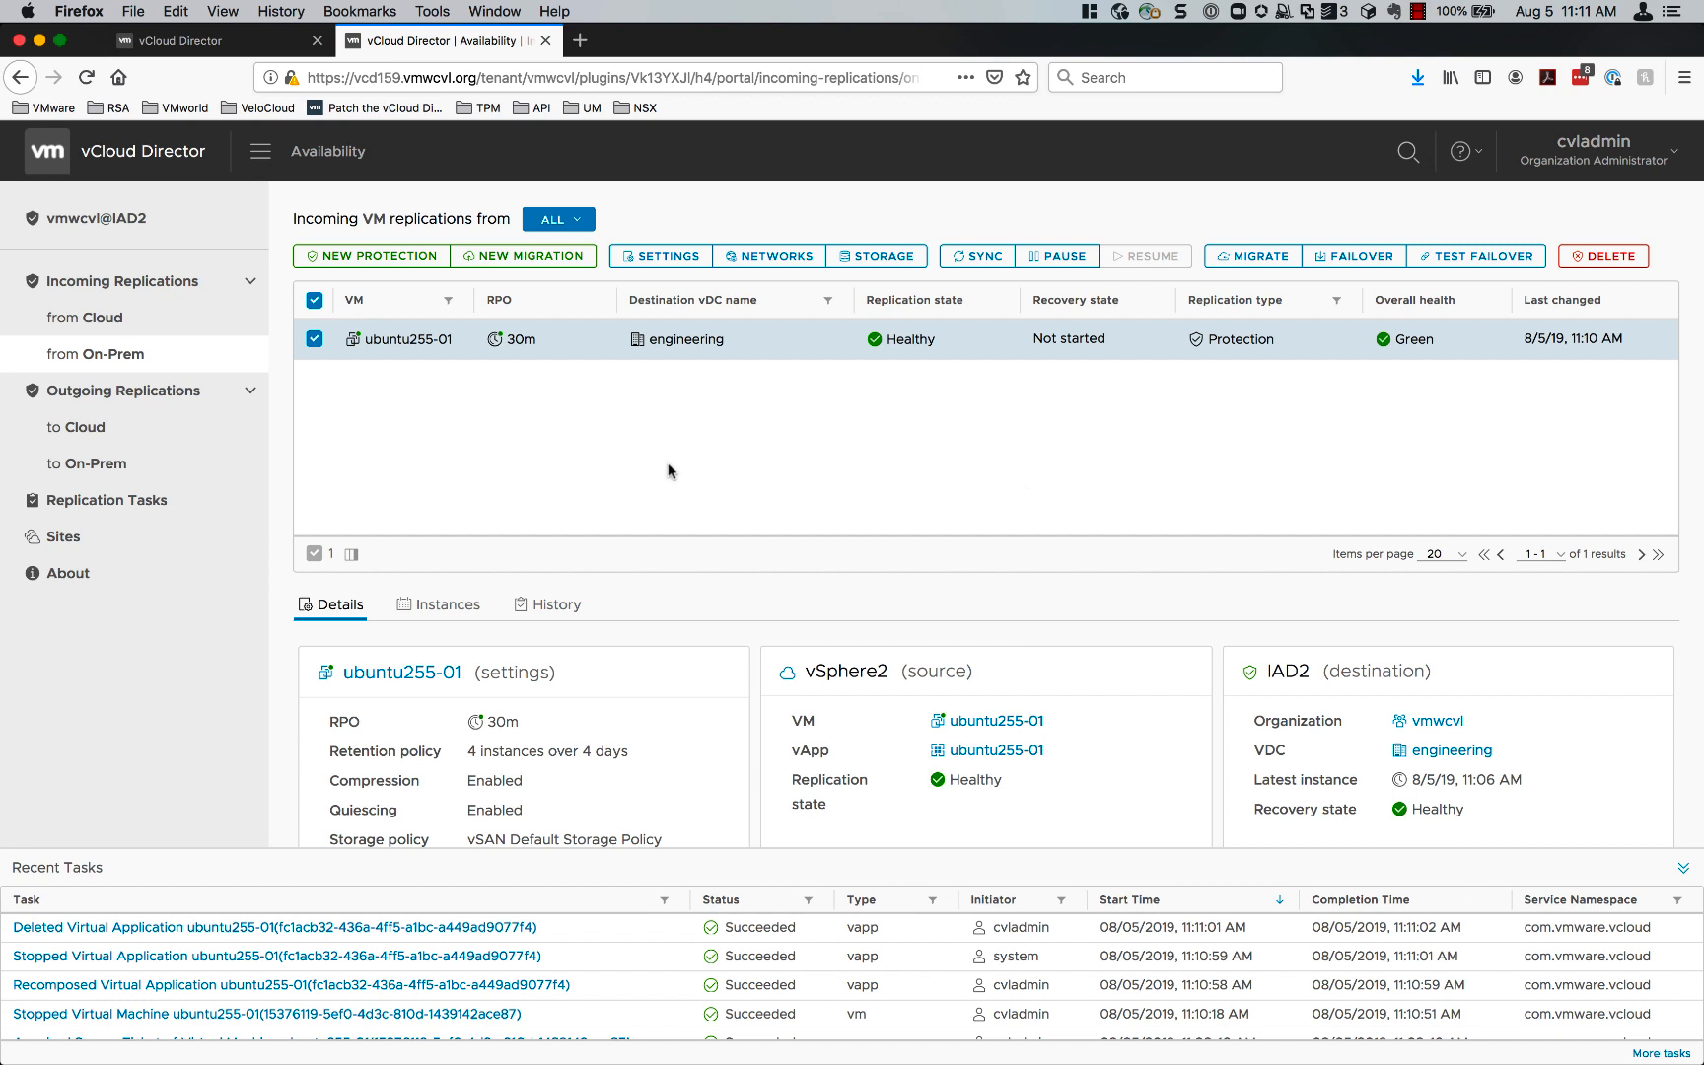
# Step: Open the network settings of the ubuntu255-01 replication and examine the Migrate/Failover network and IP mode choices
pyautogui.click(774, 258)
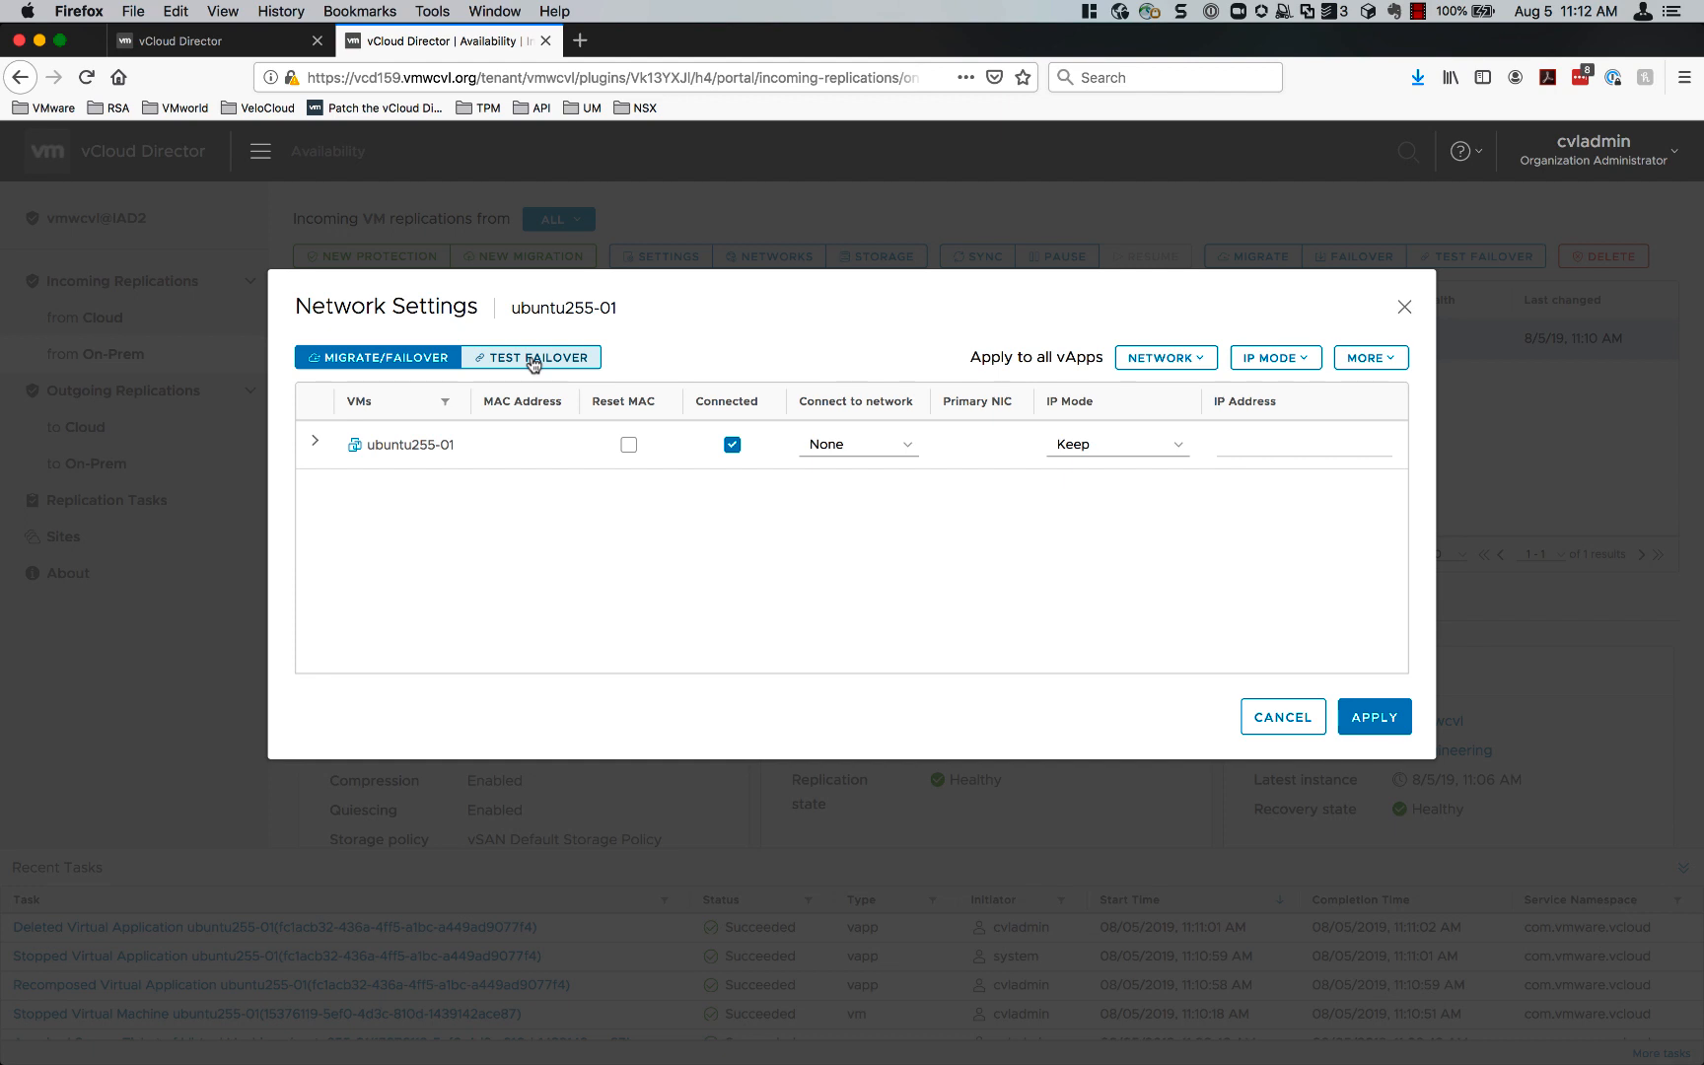
pyautogui.click(1180, 361)
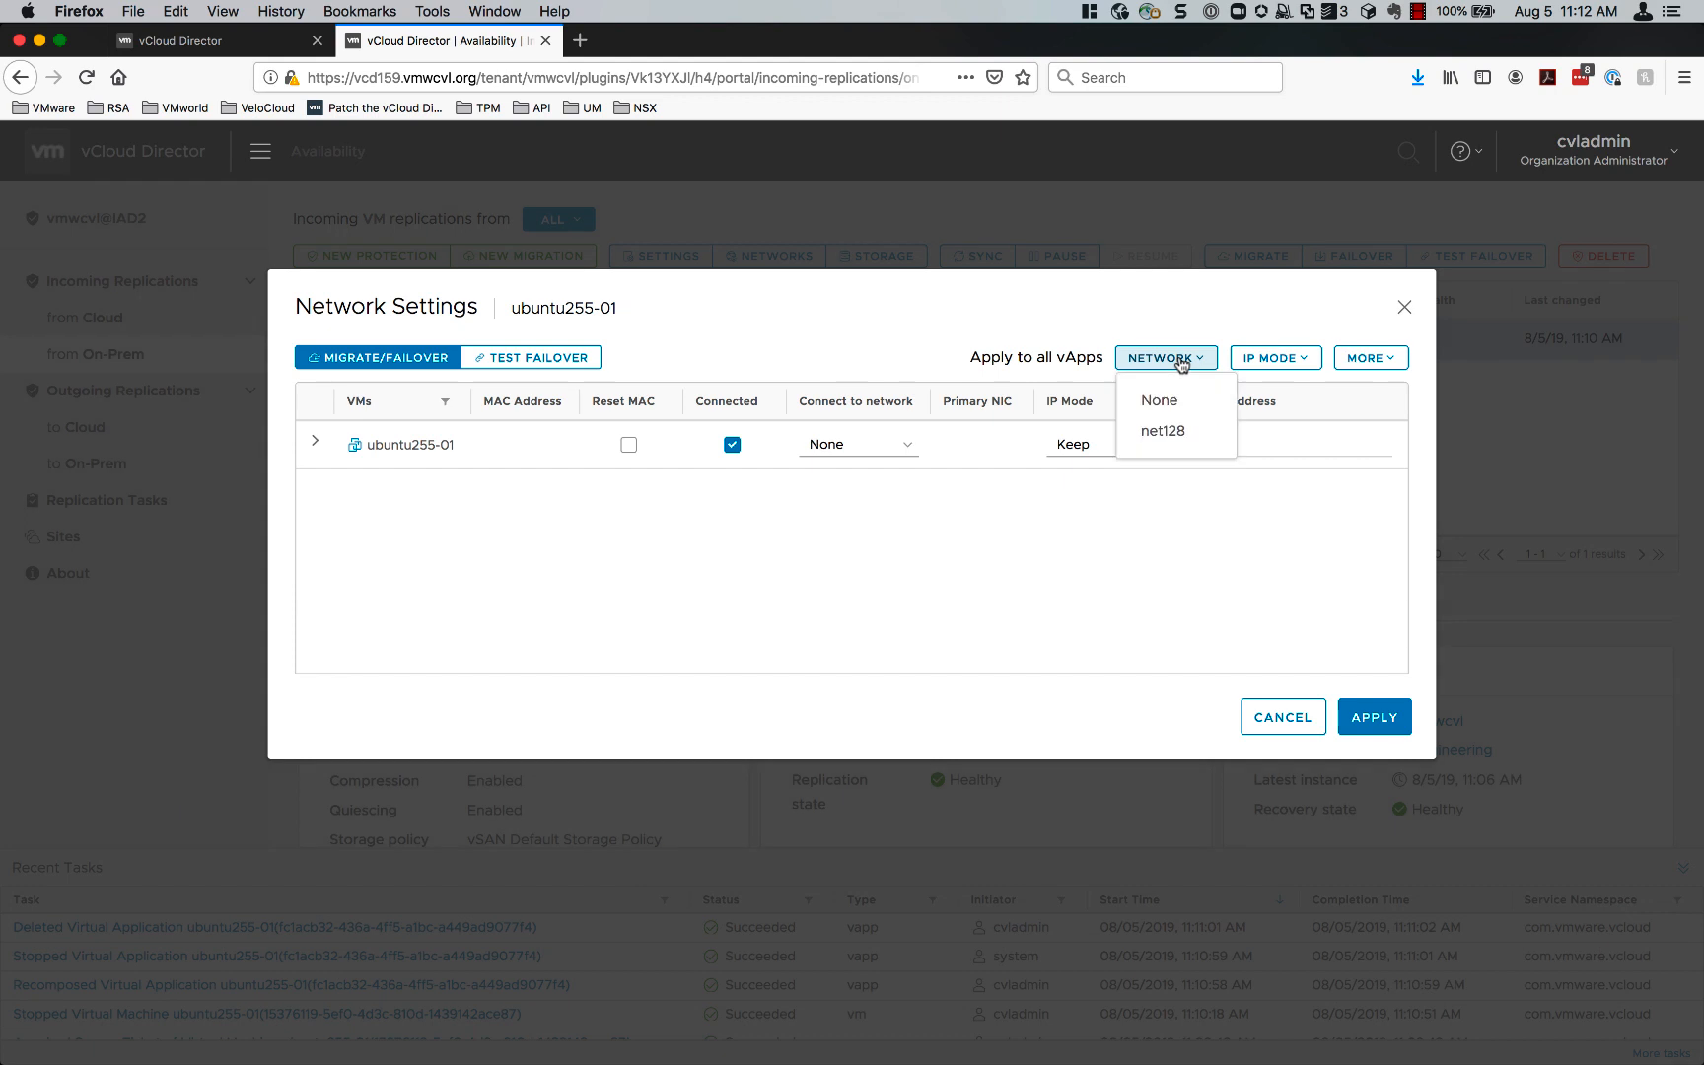
pyautogui.click(1180, 361)
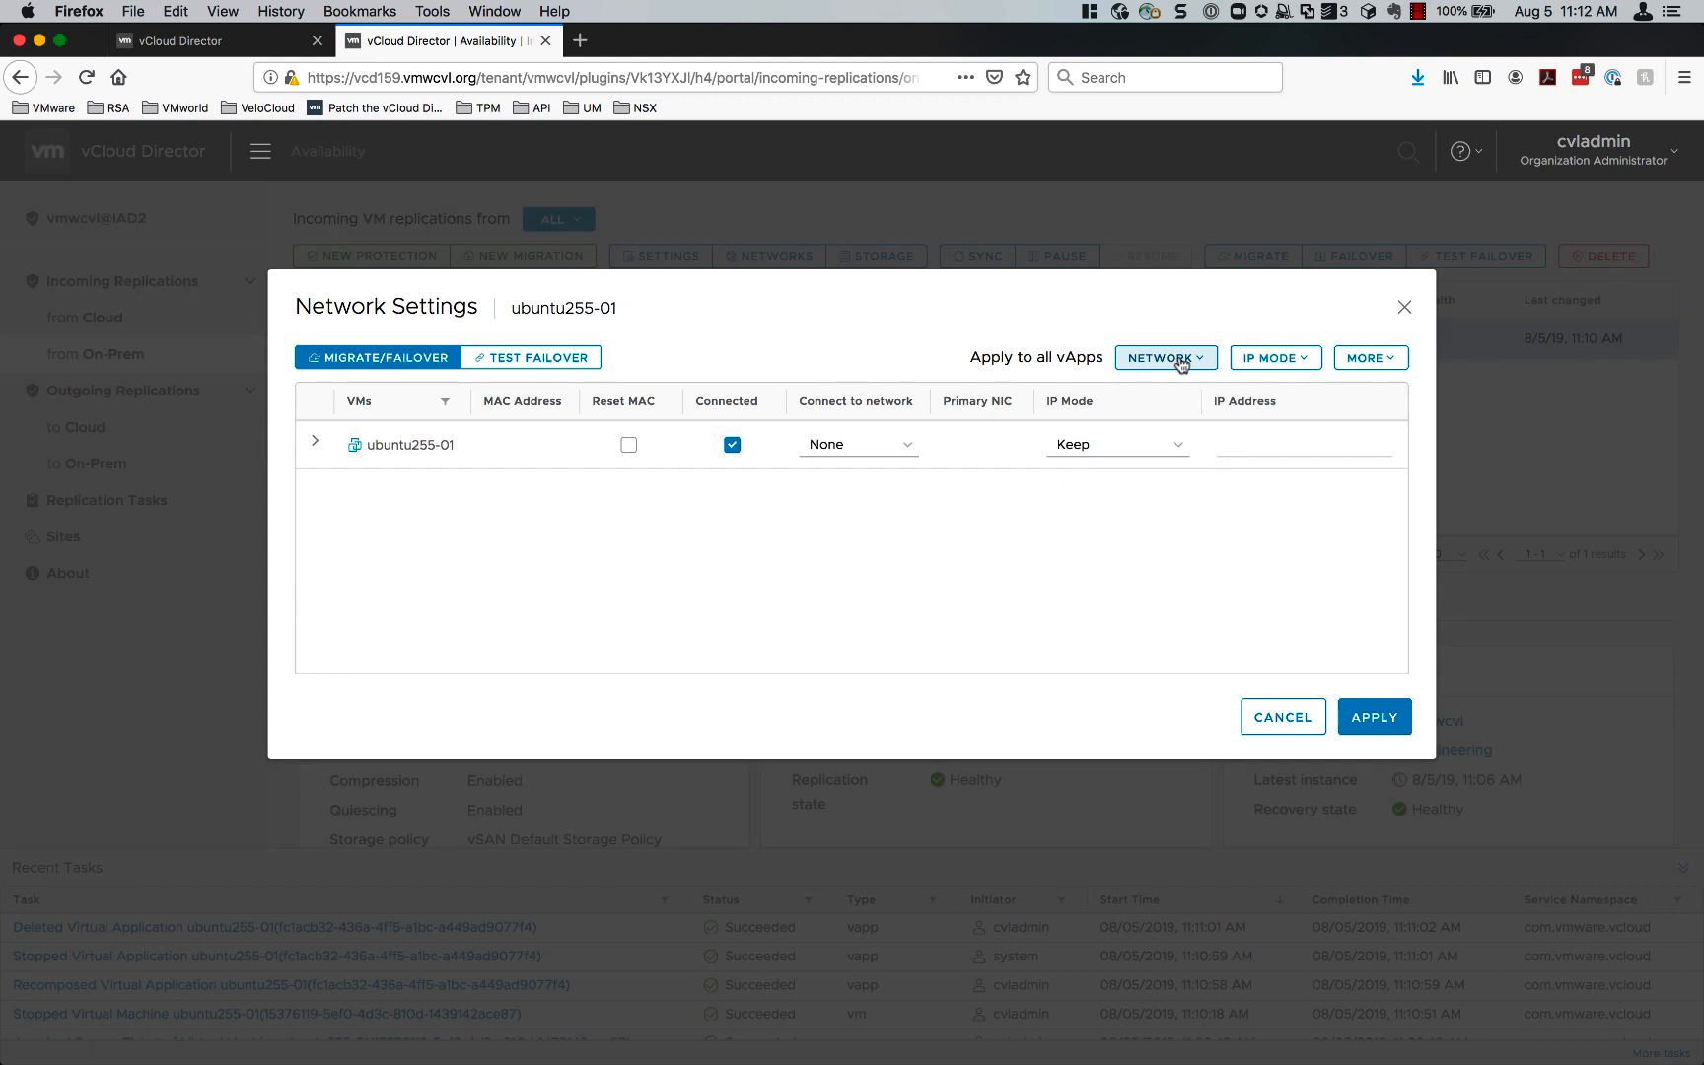
pyautogui.click(1285, 360)
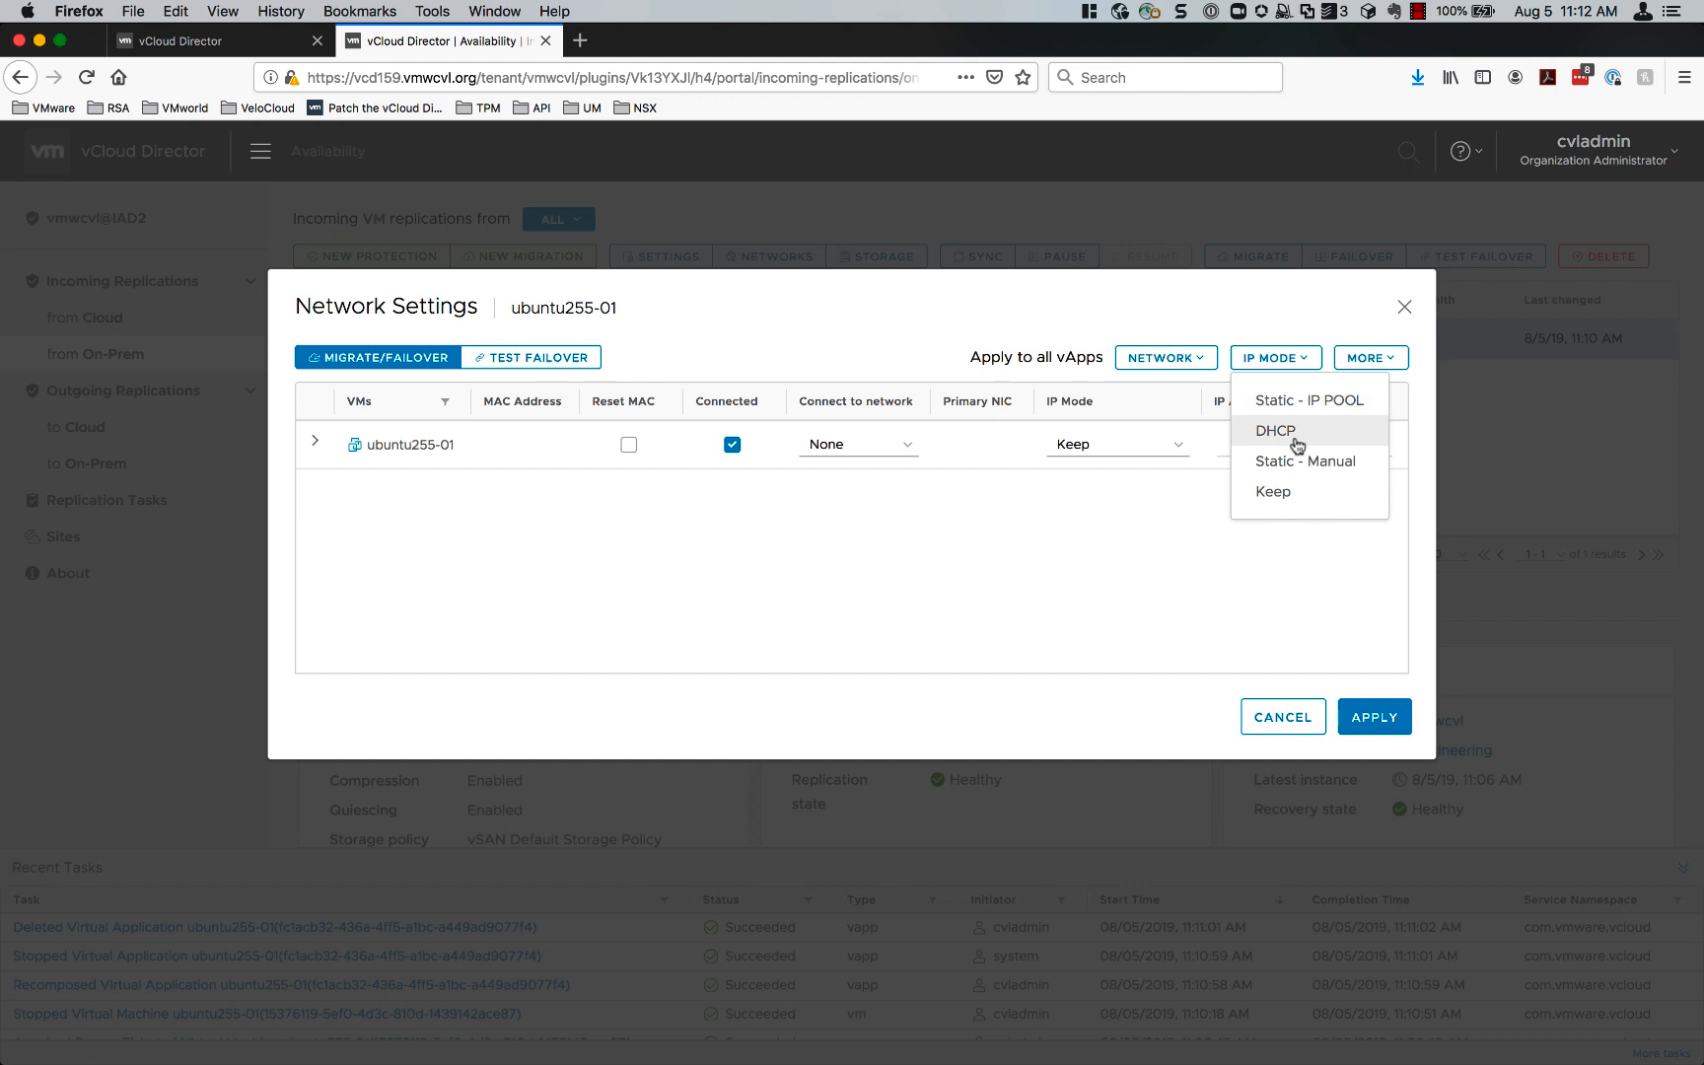
pyautogui.click(1247, 590)
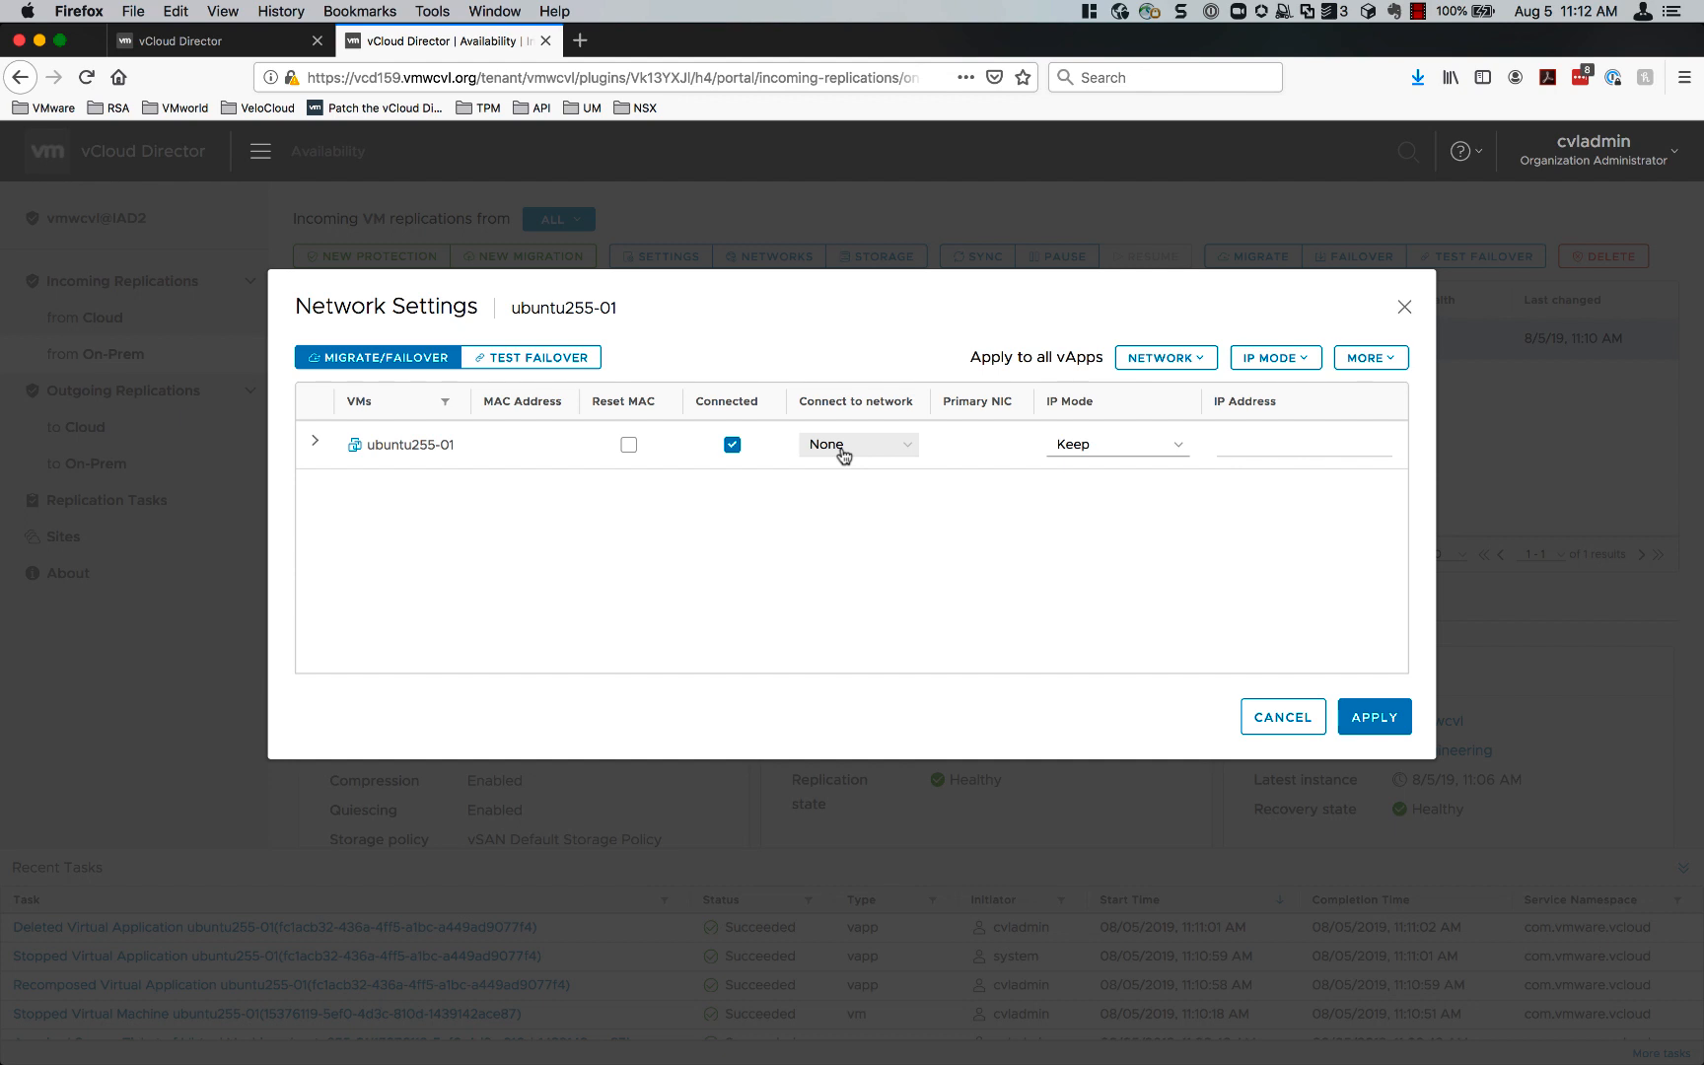
# Step: Examine the Test Failover network and IP mode choices for ubuntu255-01, with its nic 0 entry expanded
pyautogui.click(572, 366)
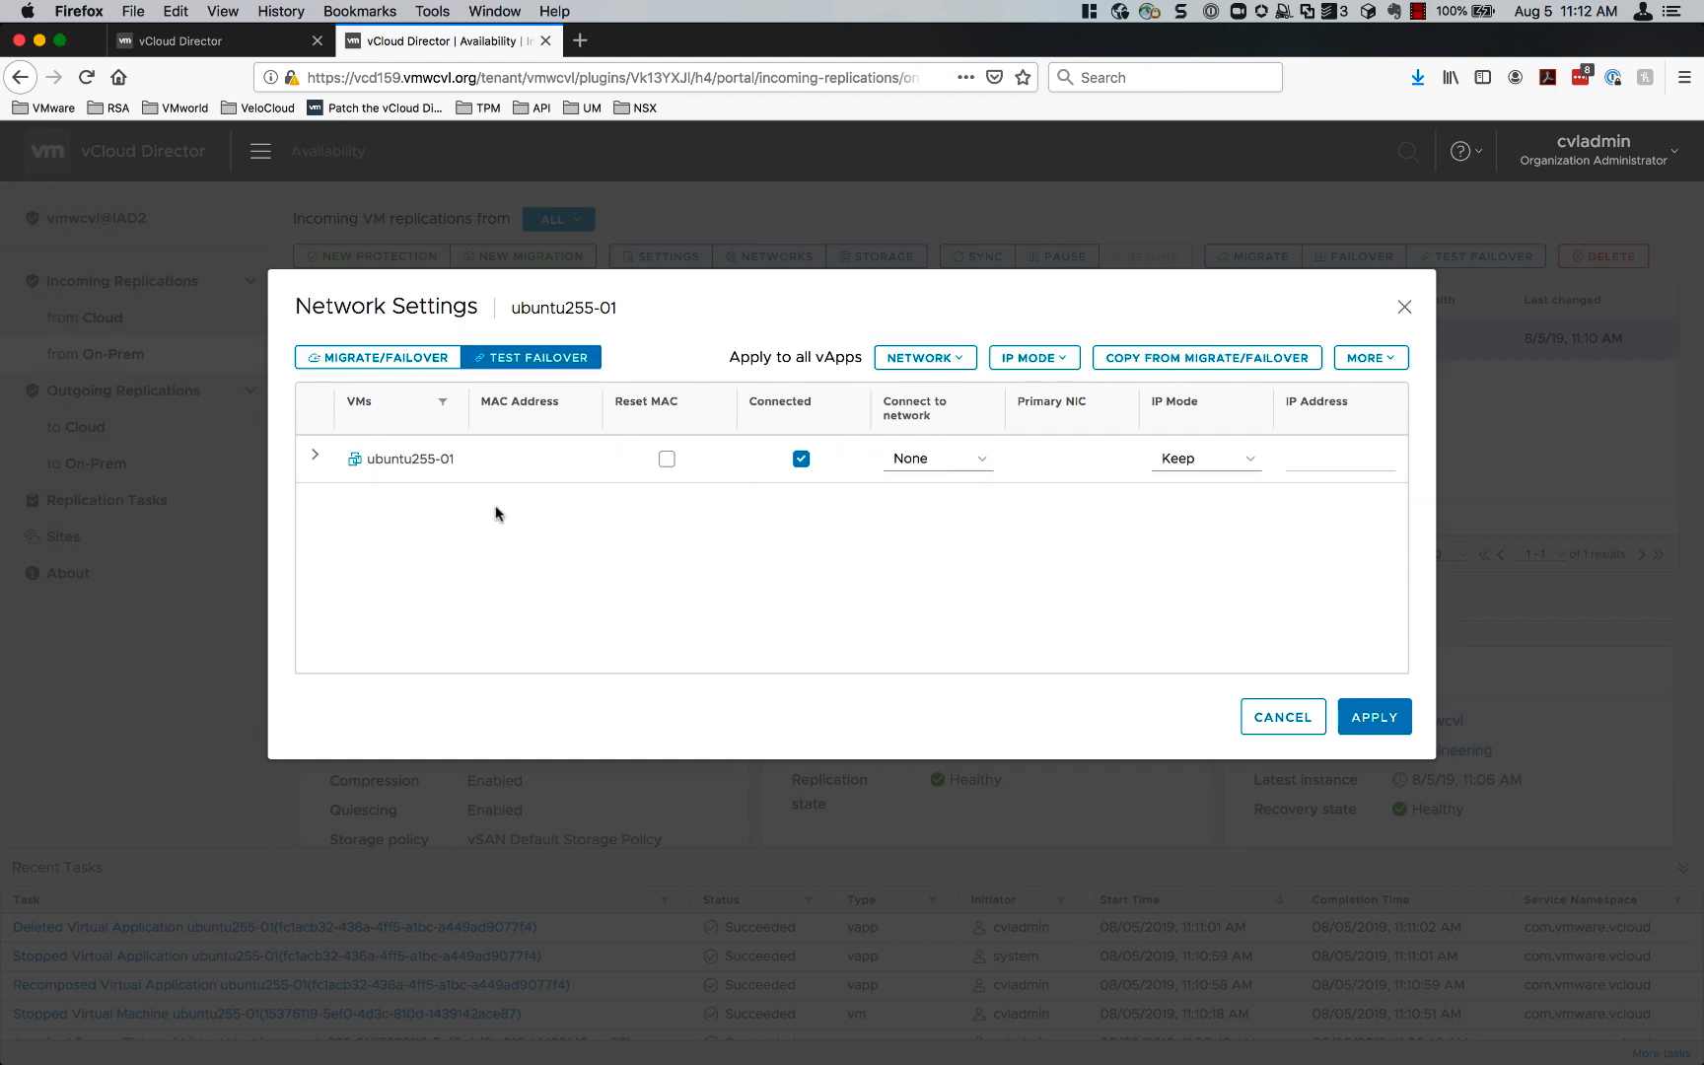
pyautogui.click(317, 459)
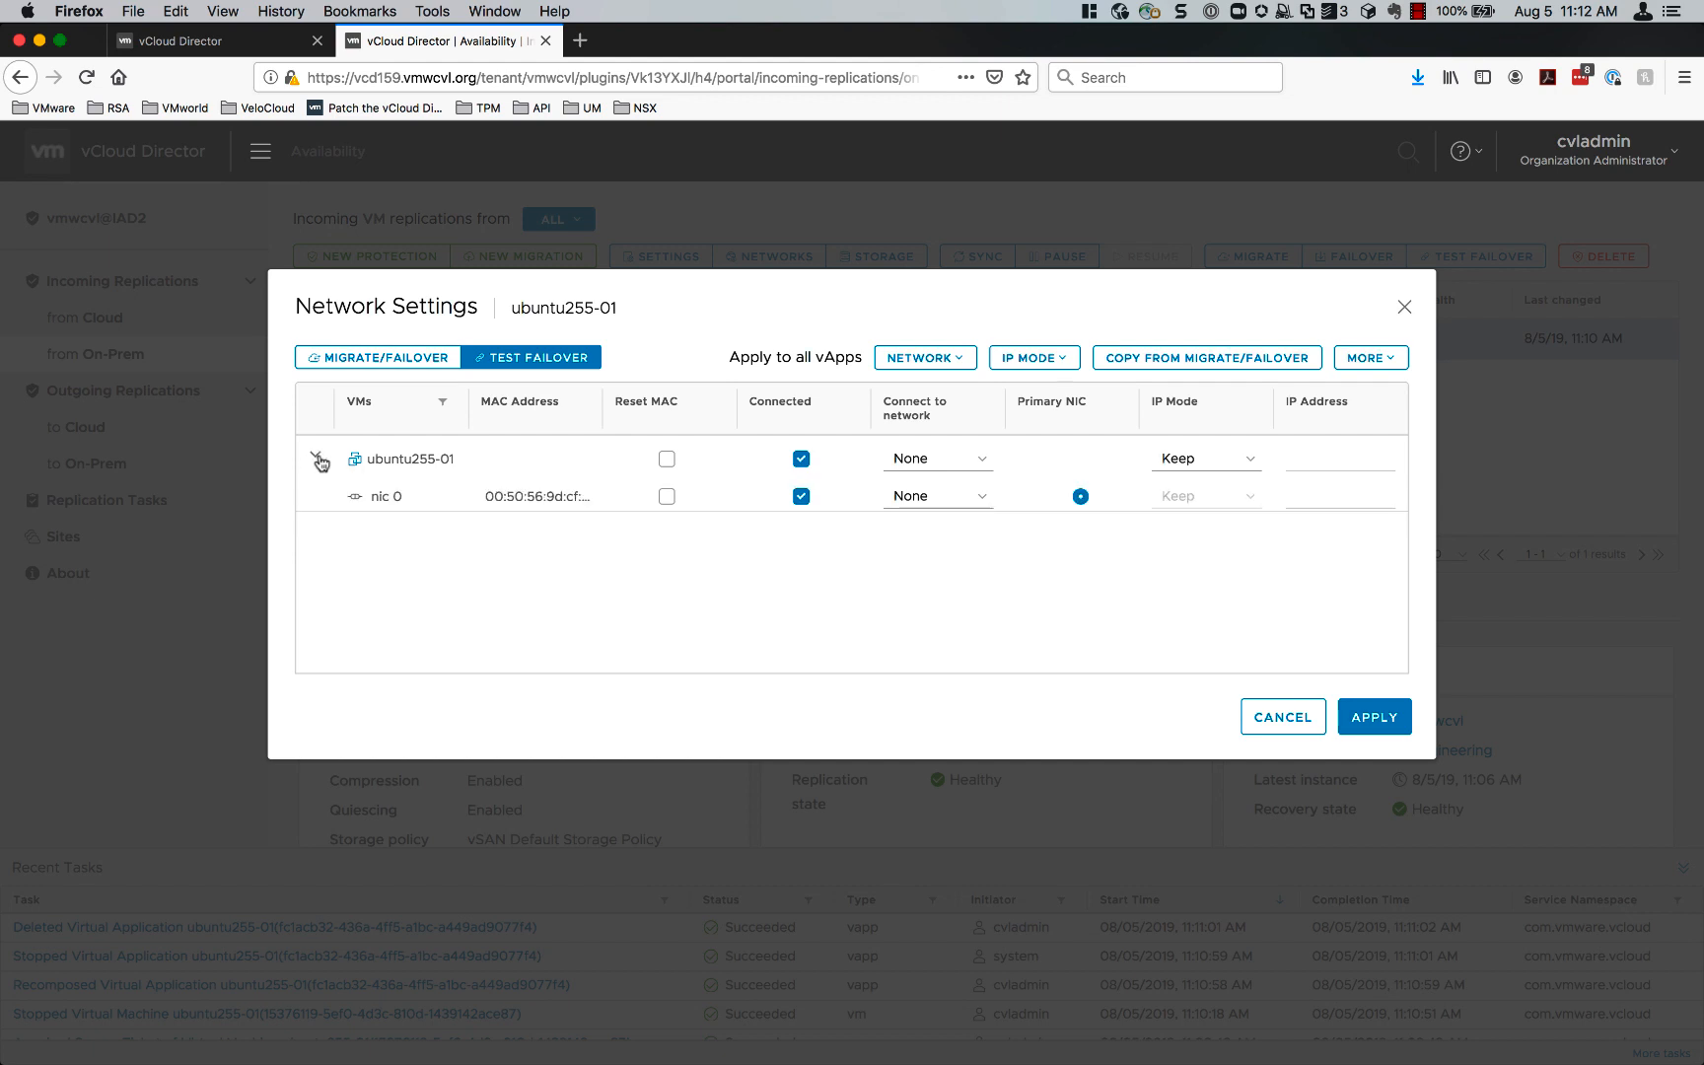
pyautogui.click(923, 459)
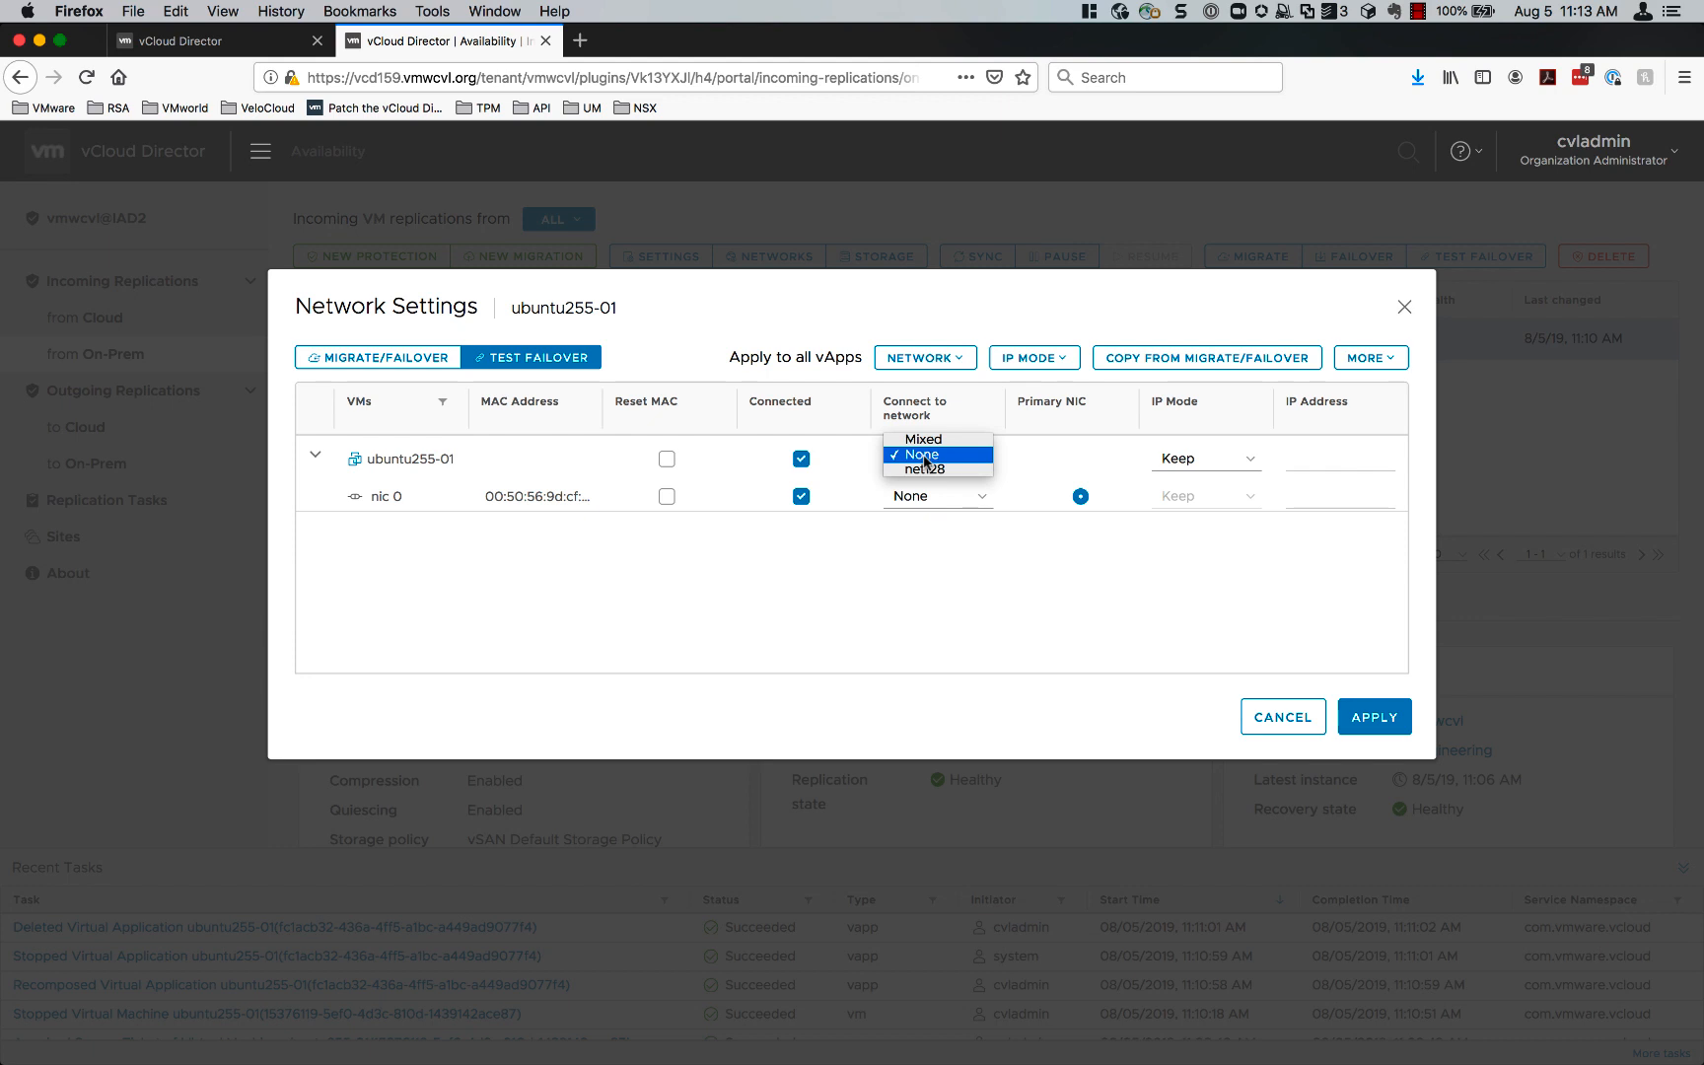
pyautogui.click(921, 574)
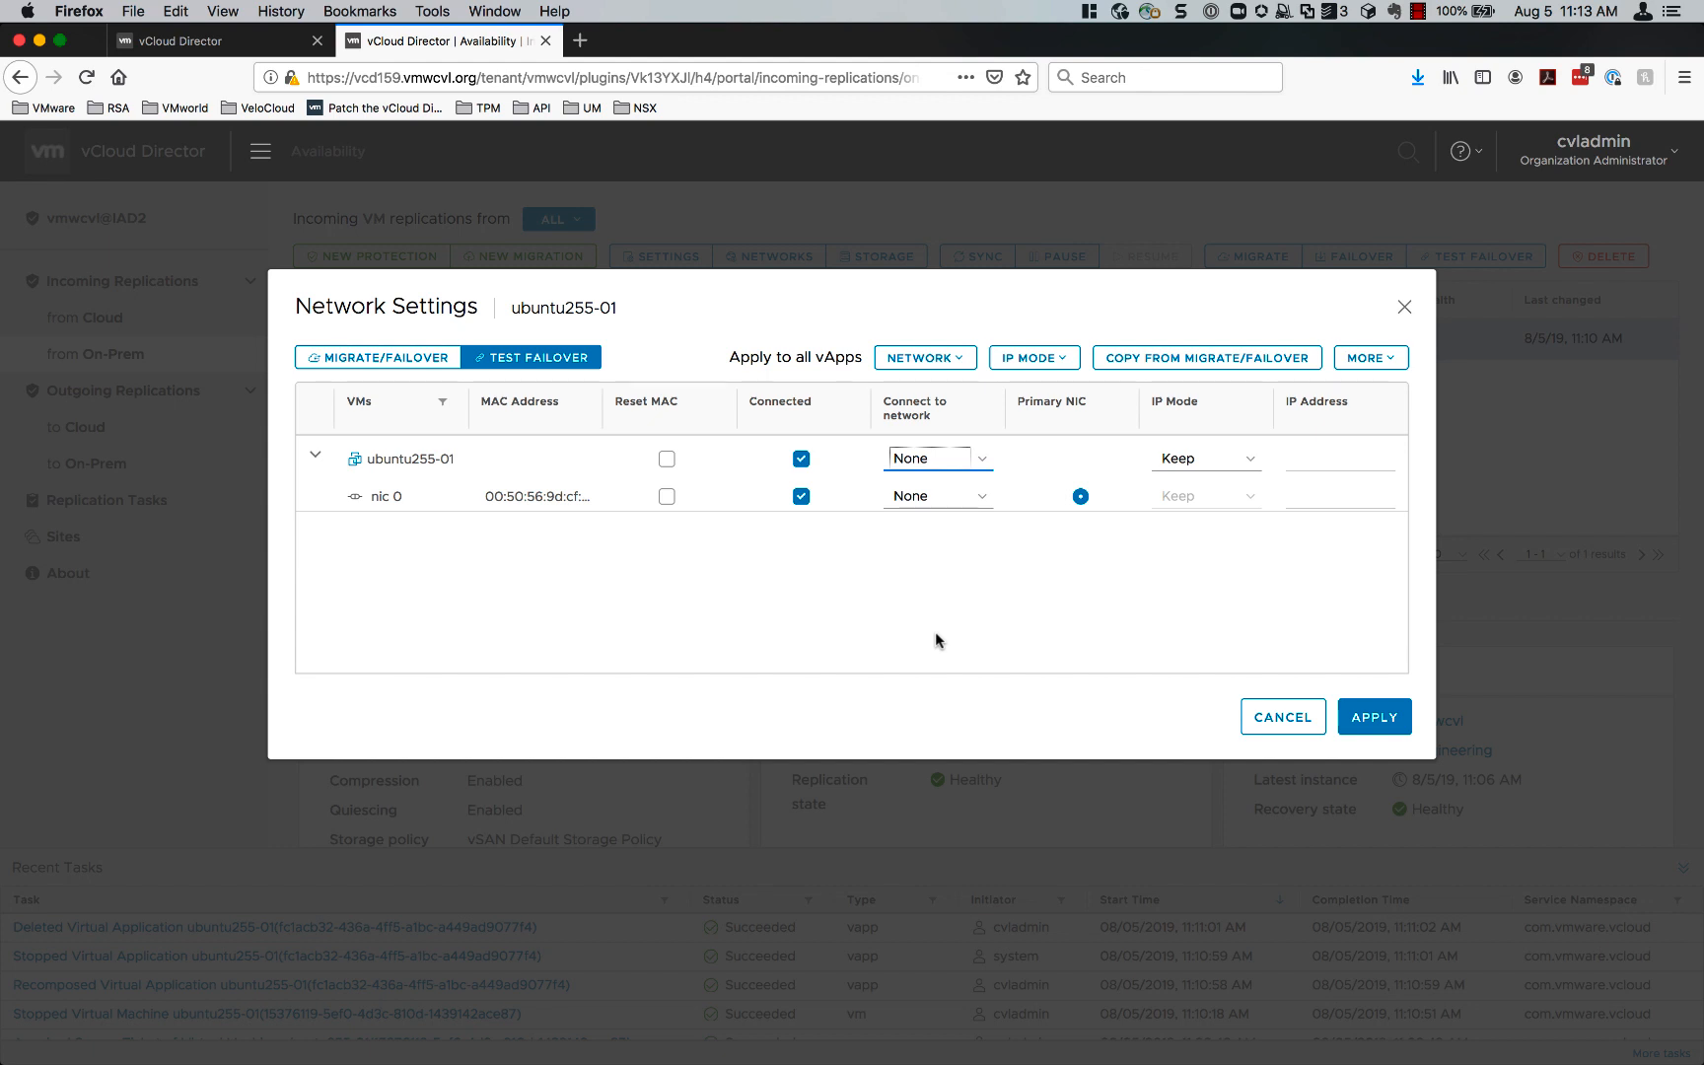
pyautogui.click(953, 459)
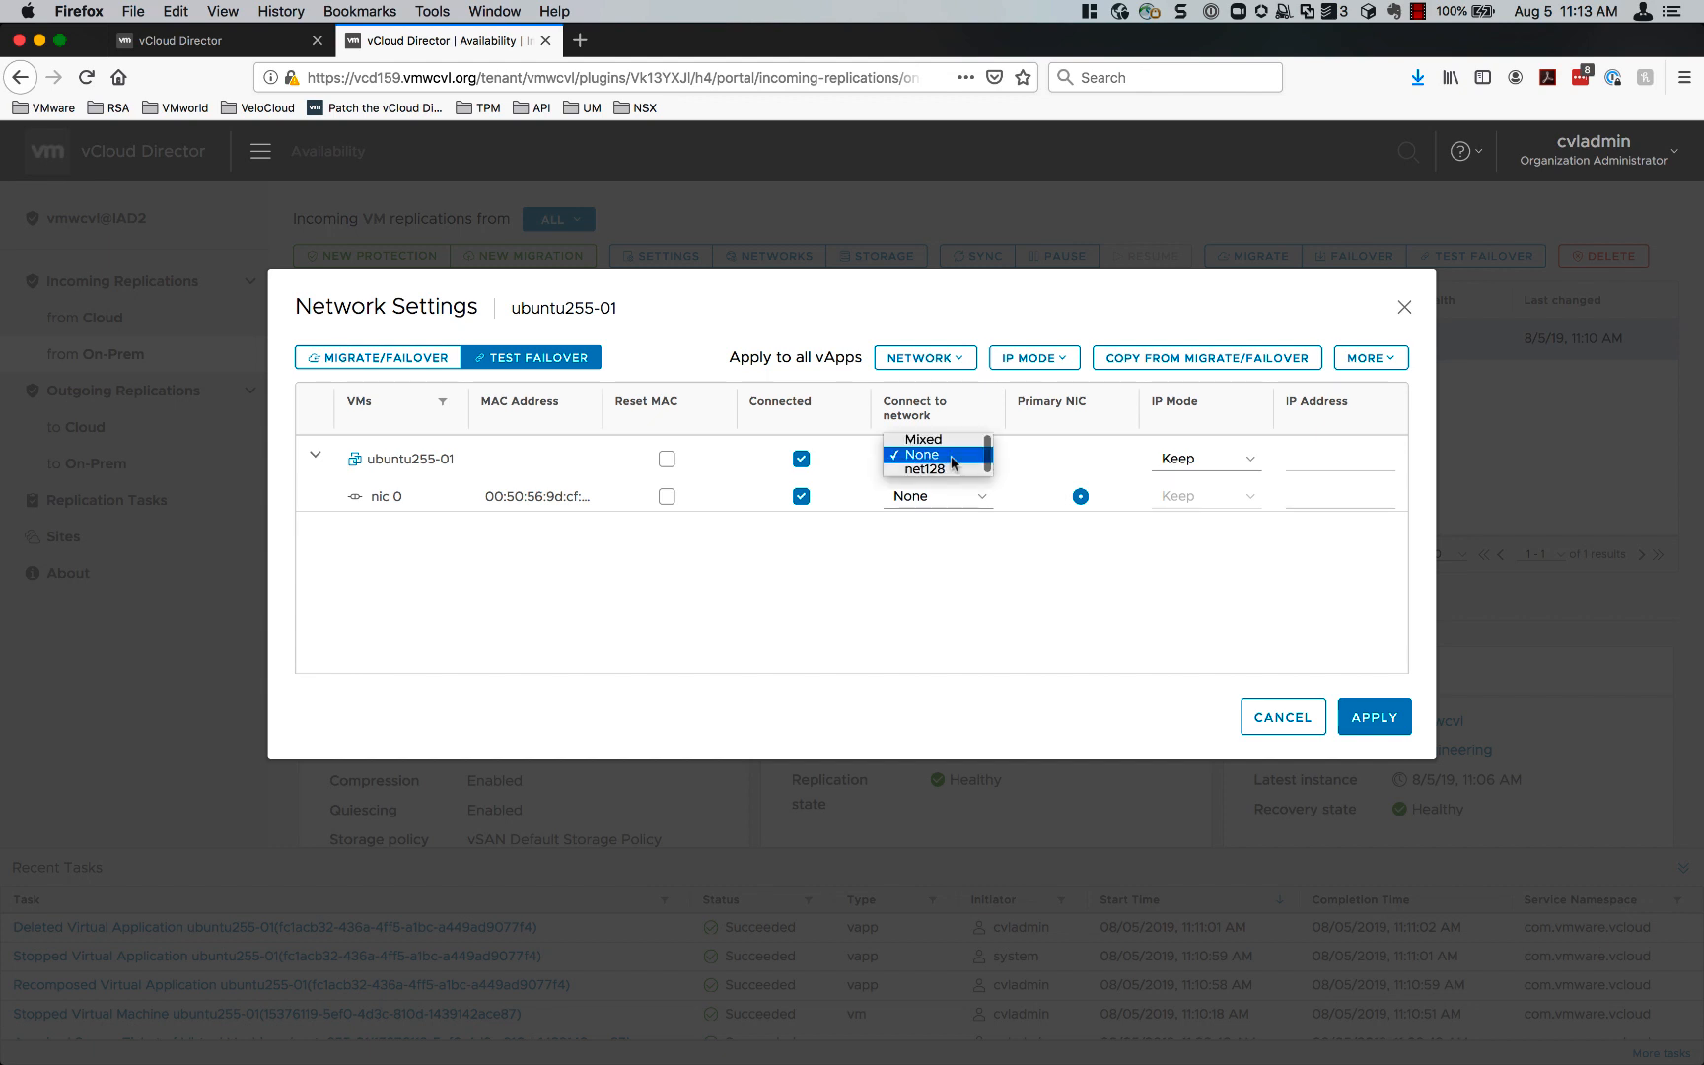
pyautogui.click(1205, 471)
pyautogui.click(1205, 459)
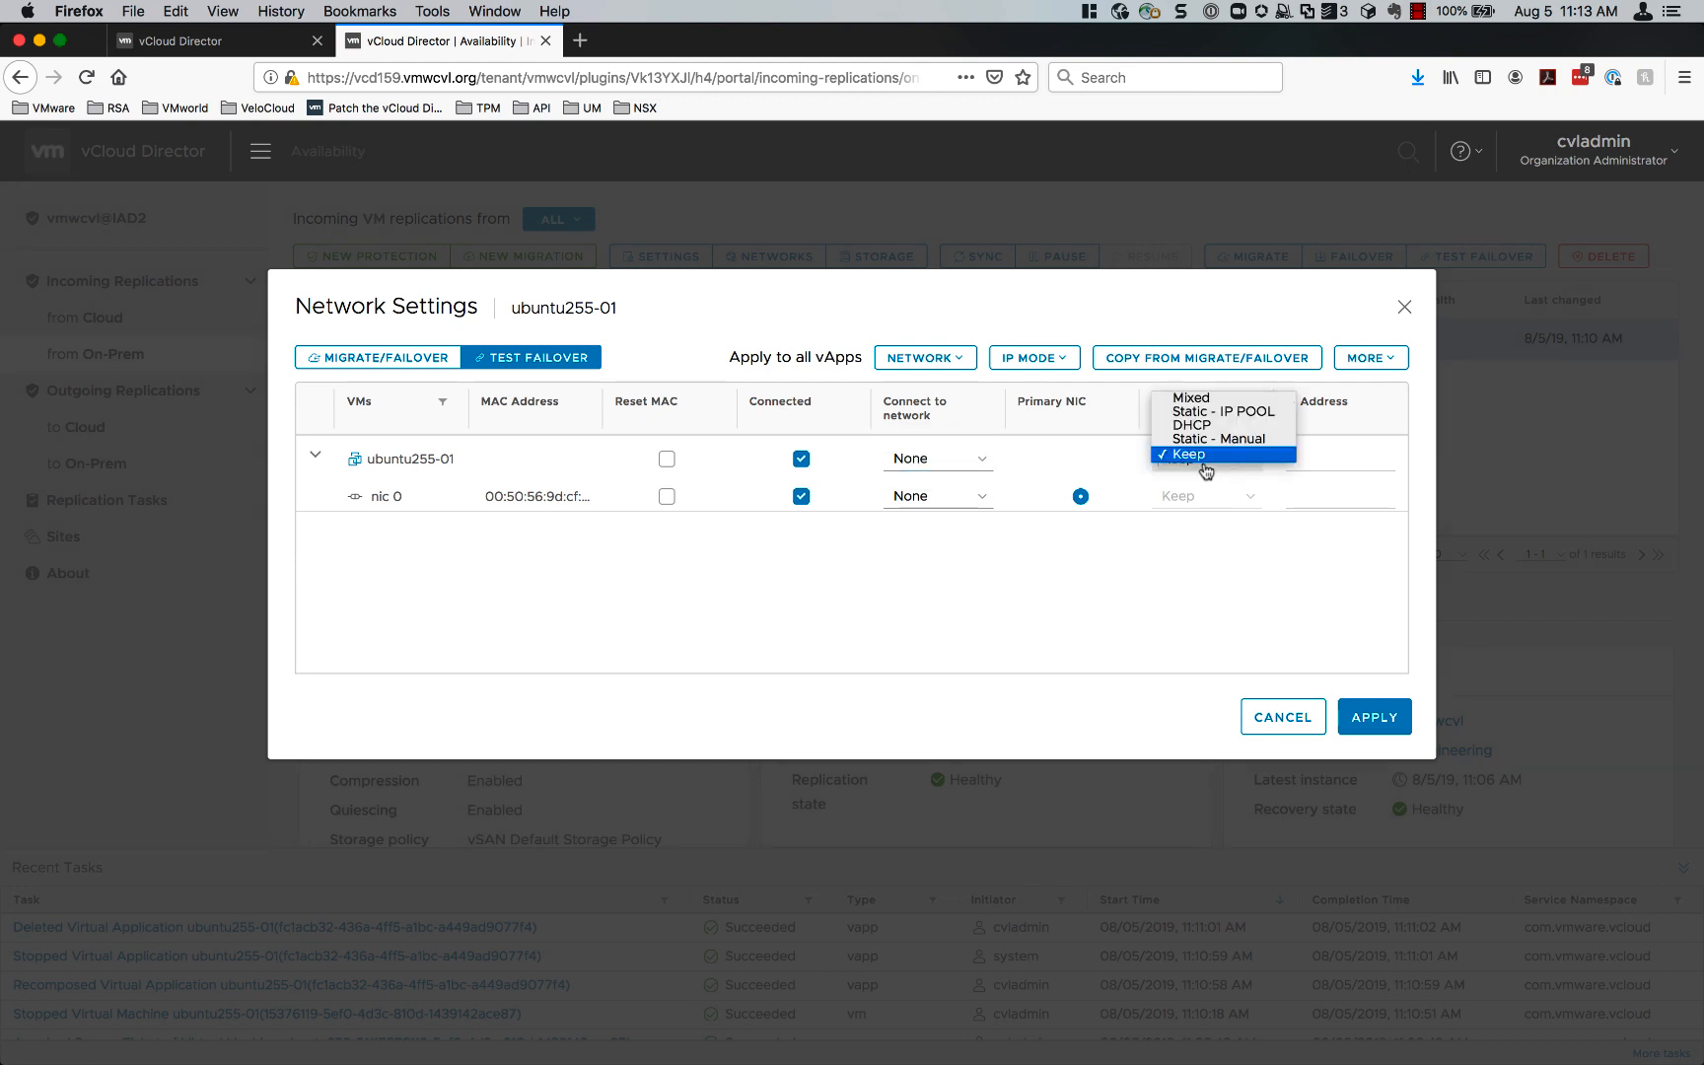